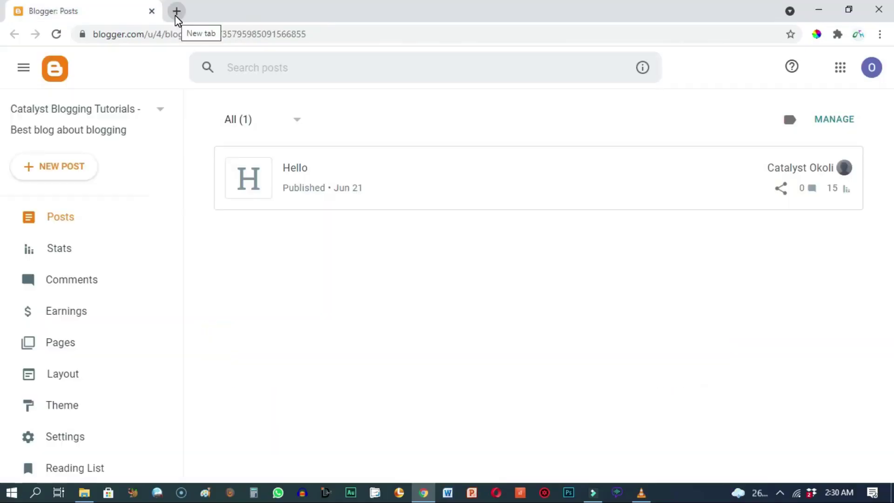
Search Google in a new tab for 'best free blogger templates 2021'
left_click(176, 11)
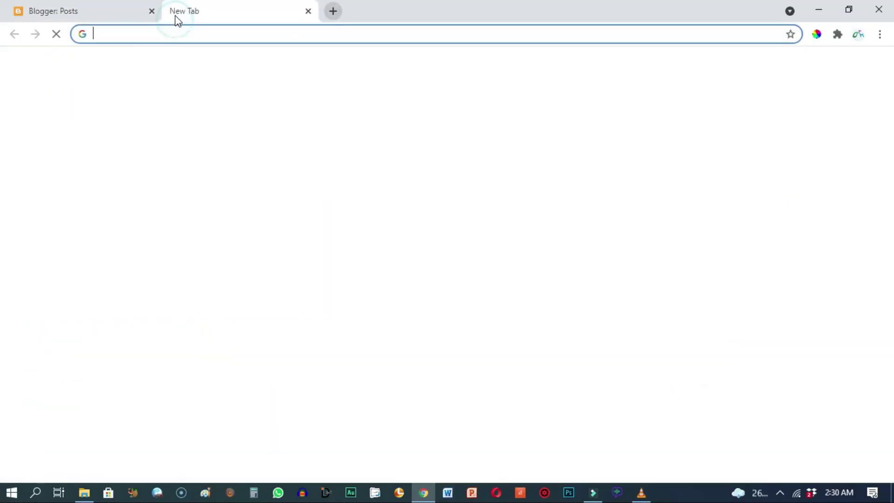
left_click(305, 252)
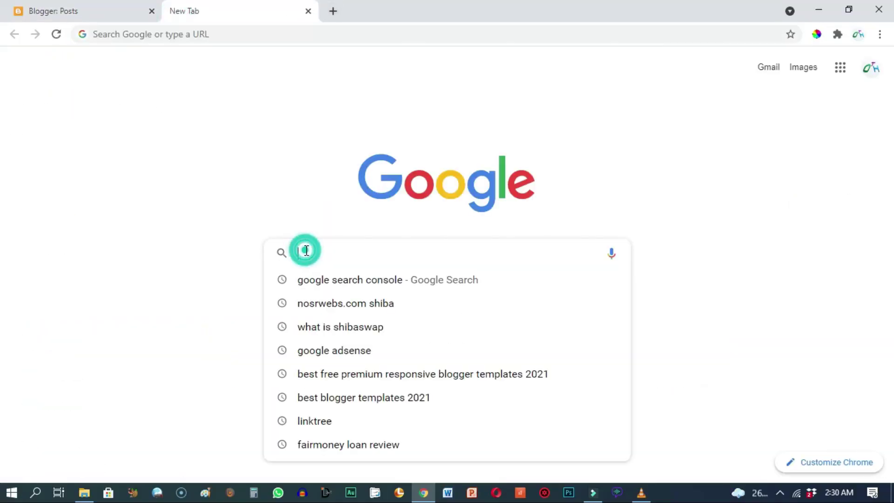
type("best fr")
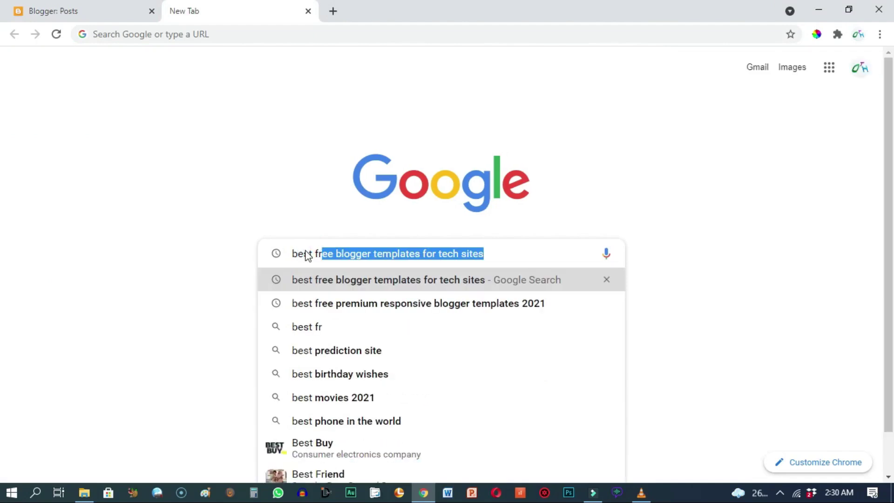
type("ee blogger templates 2021")
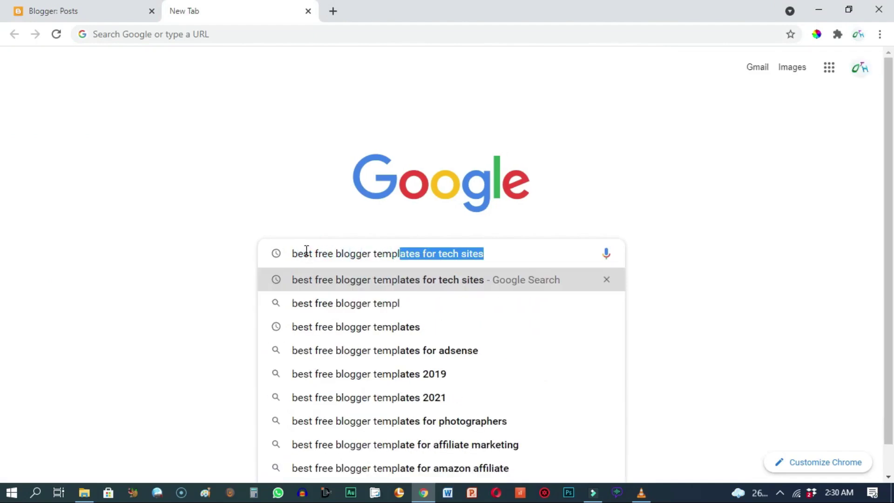
key("Return")
Open the Gooyaabi Templates search result in a new tab
scroll(326, 219, "down", 5)
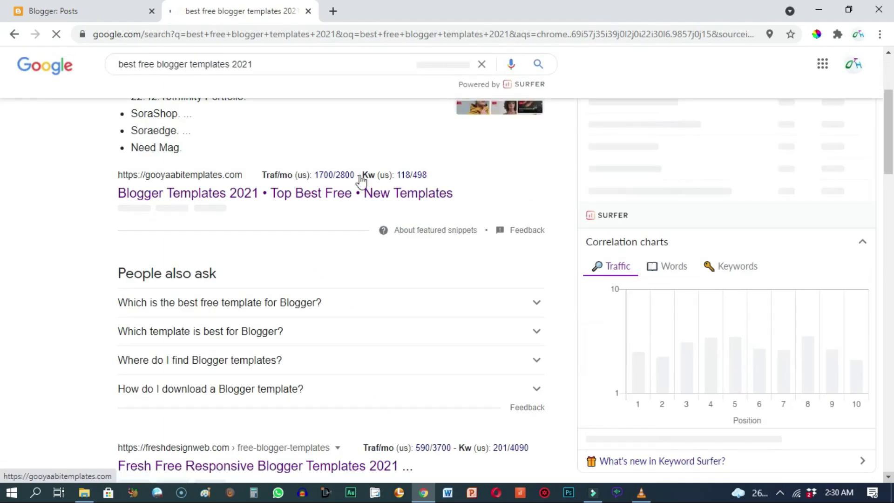
right_click(205, 194)
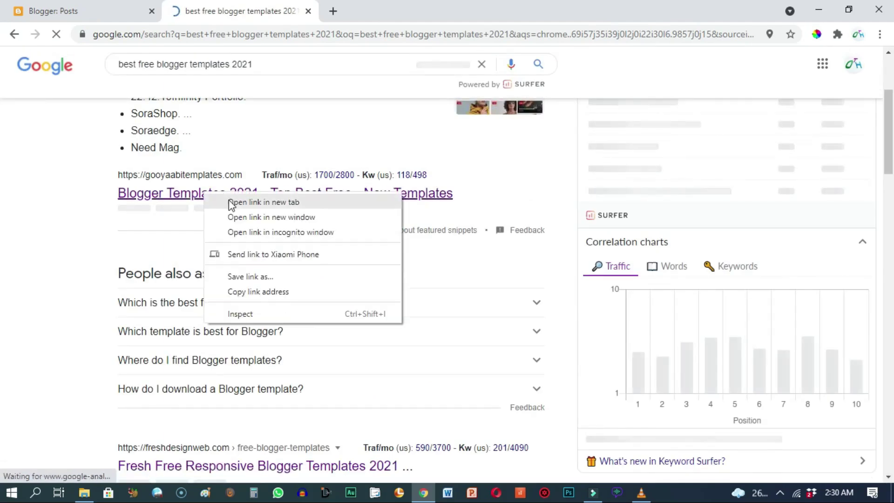
left_click(229, 200)
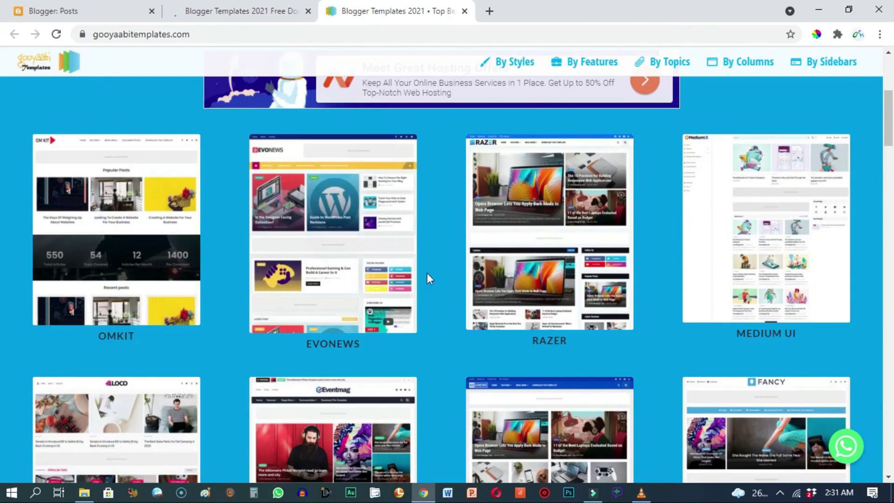
Find the RAPID template in the Gooyaabi gallery and open its page
scroll(335, 320, "down", 2)
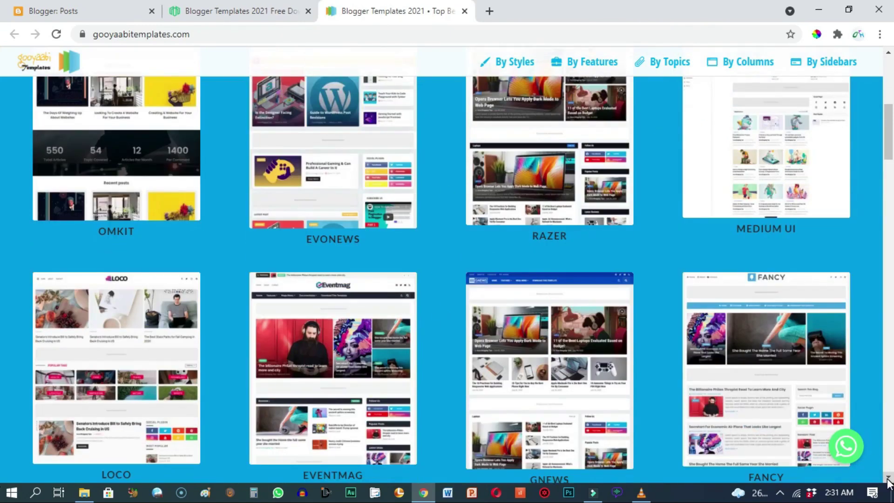
scroll(329, 319, "down", 6)
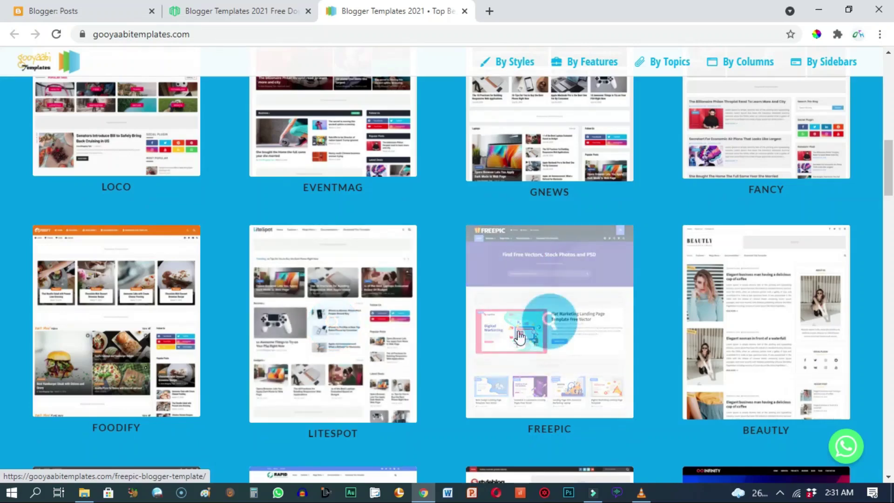
scroll(887, 477, "down", 5)
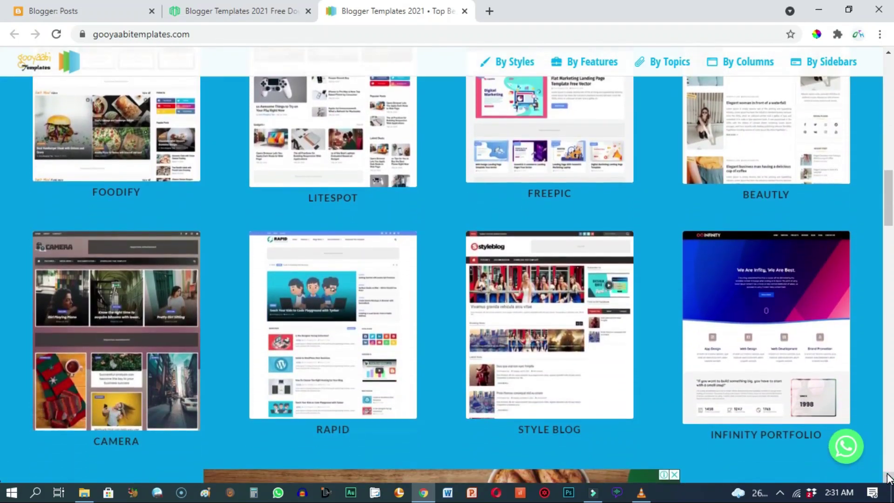
left_click(888, 477)
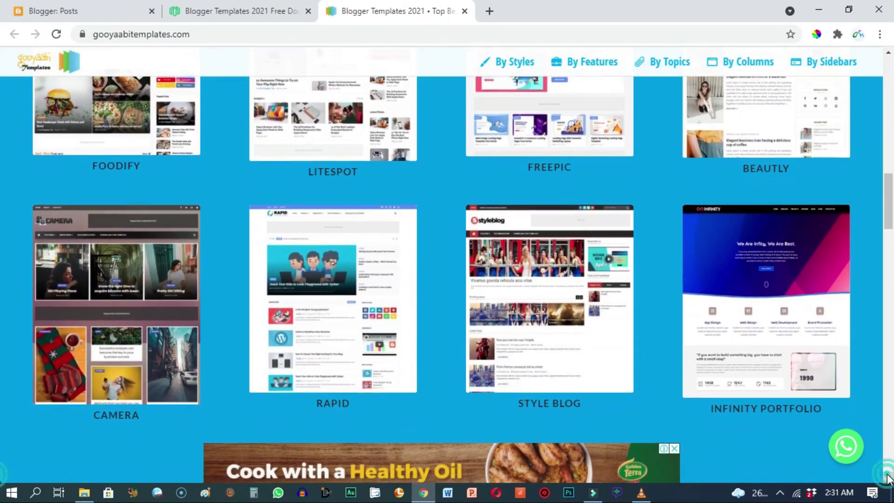
left_click(887, 478)
left_click(887, 477)
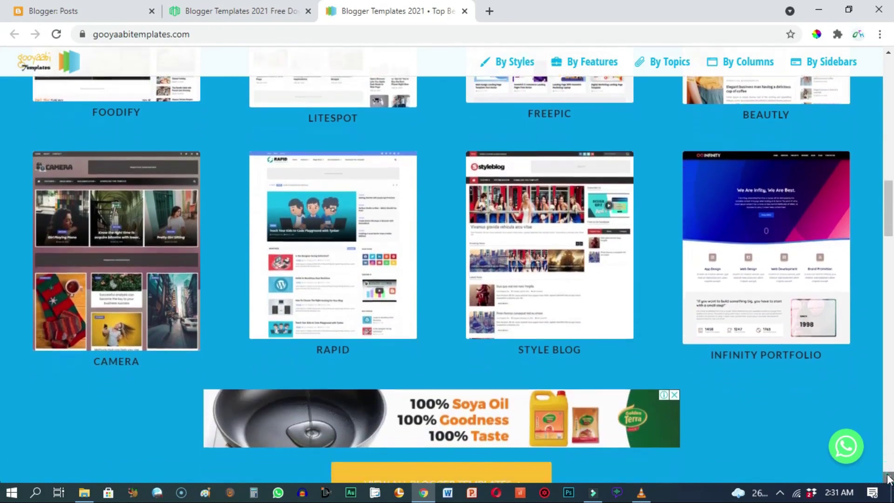
left_click(887, 477)
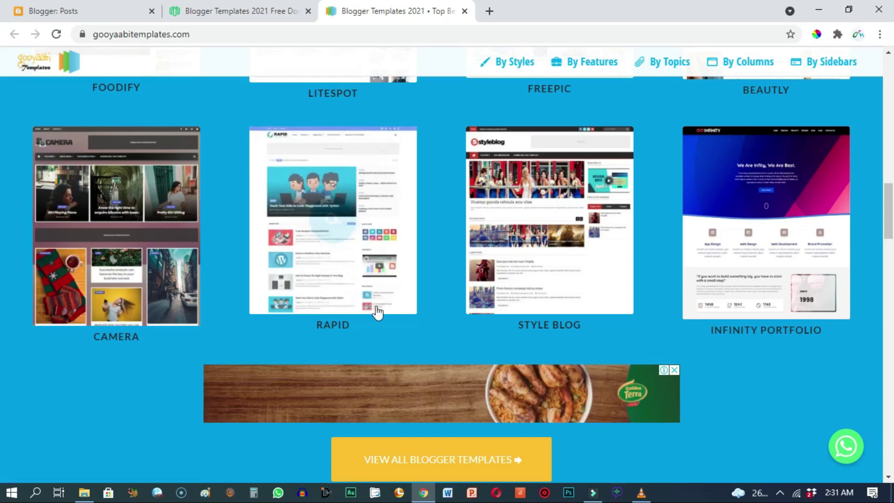
left_click(356, 291)
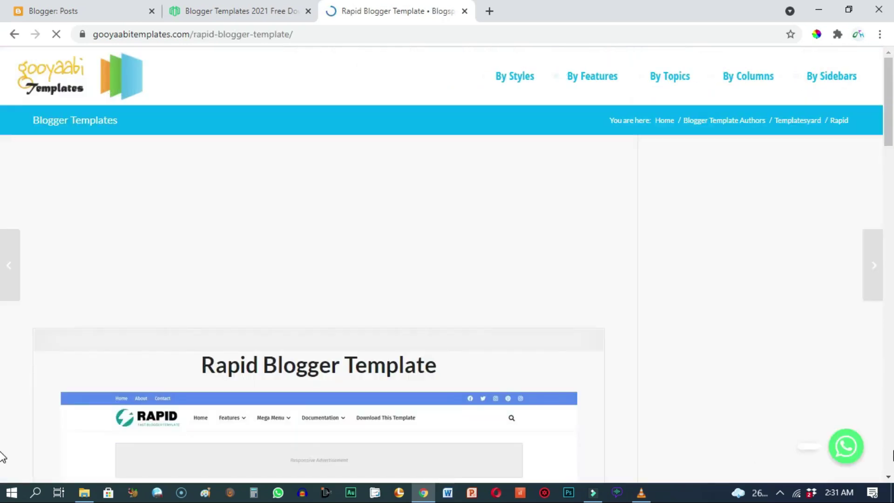
Open the Rapid template's Live Preview demo from its Gooyaabi page
scroll(889, 480, "down", 5)
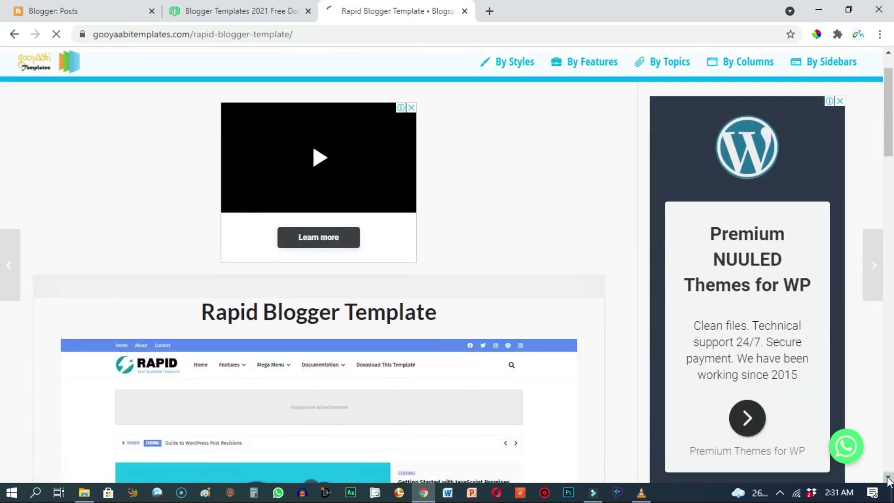
scroll(889, 480, "down", 5)
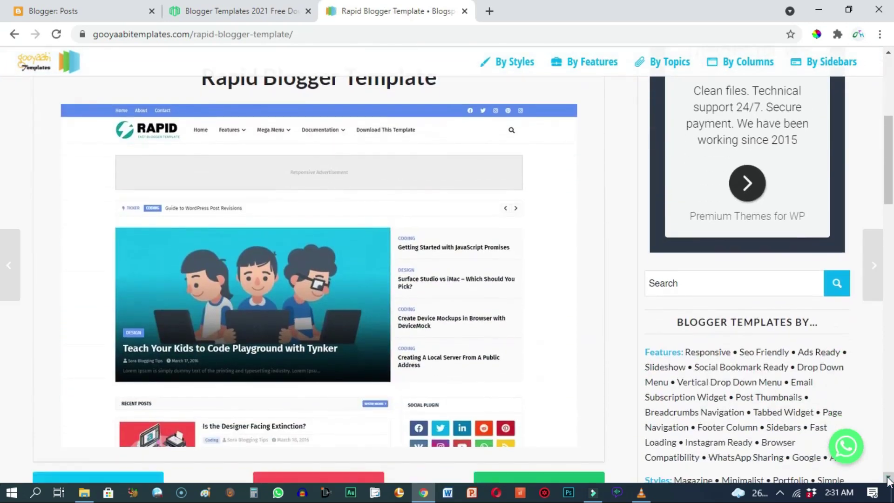
scroll(887, 138, "up", 8)
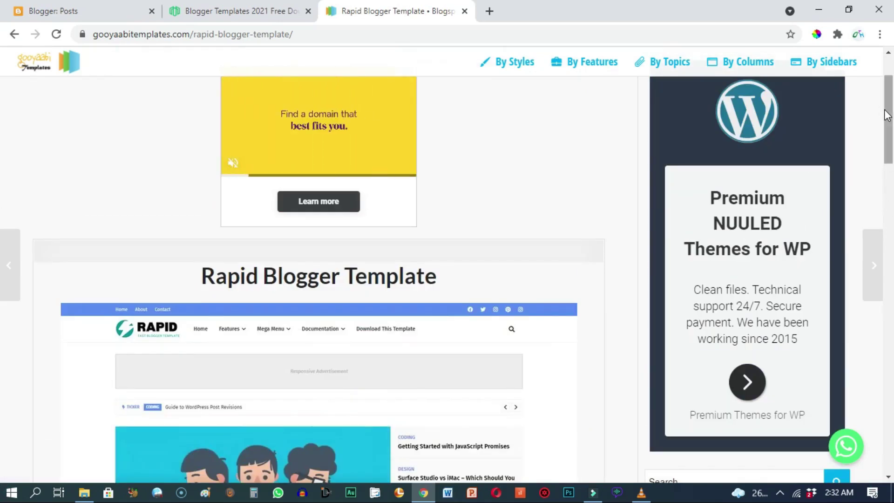
left_click_drag(887, 115, 889, 196)
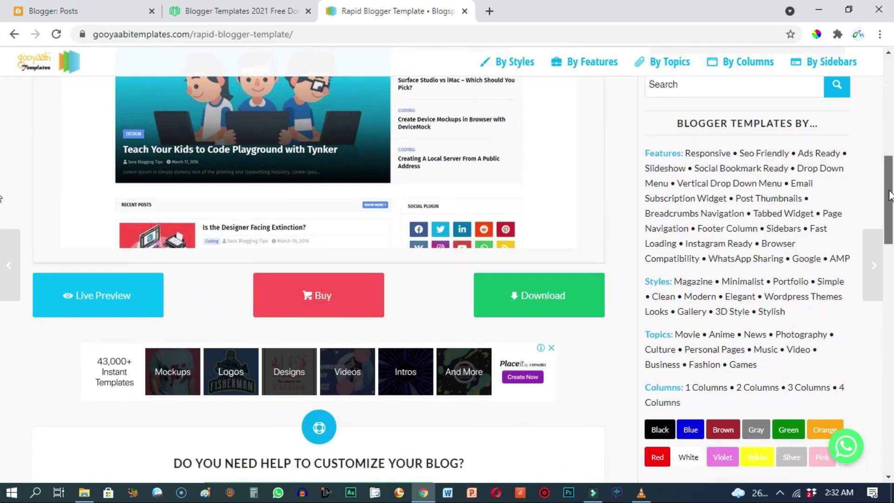
left_click(108, 301)
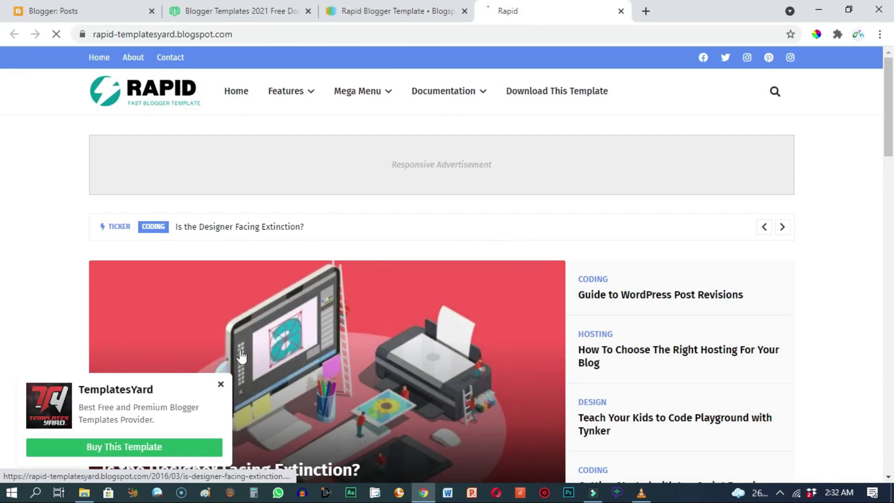
Browse the Rapid demo's posts and sidebar, then close the demo tab
scroll(241, 357, "down", 10)
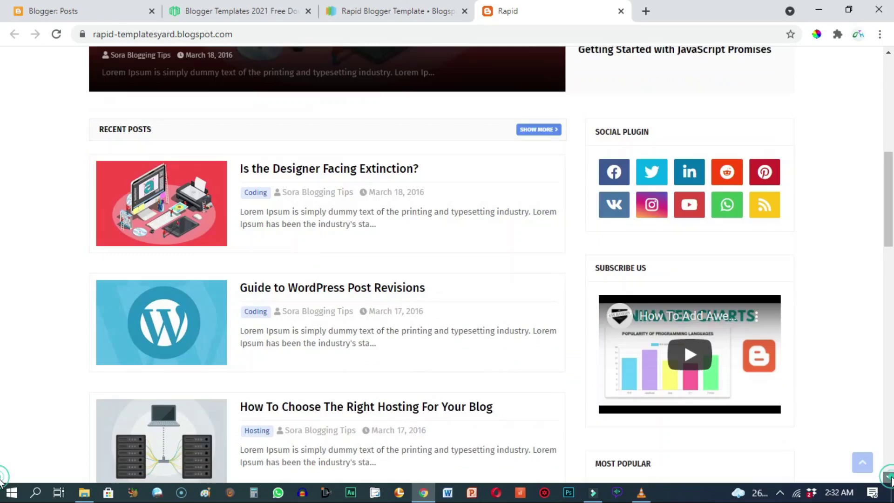
scroll(890, 478, "down", 3)
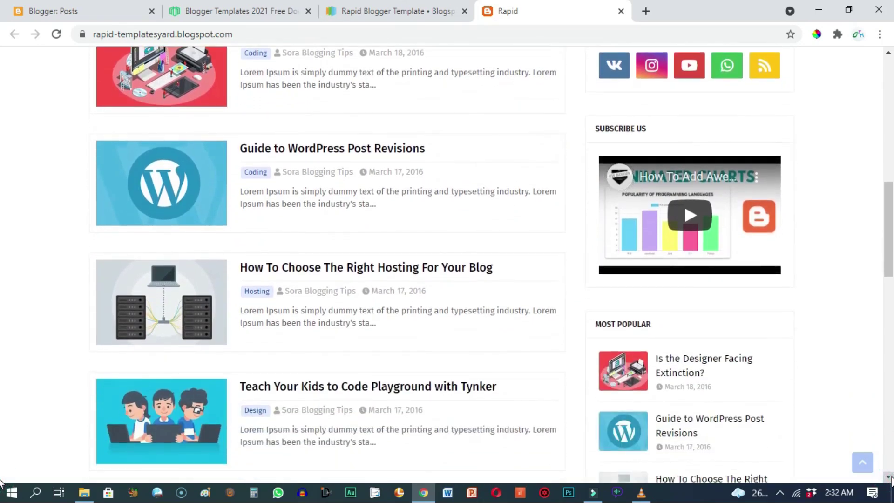
scroll(891, 480, "down", 5)
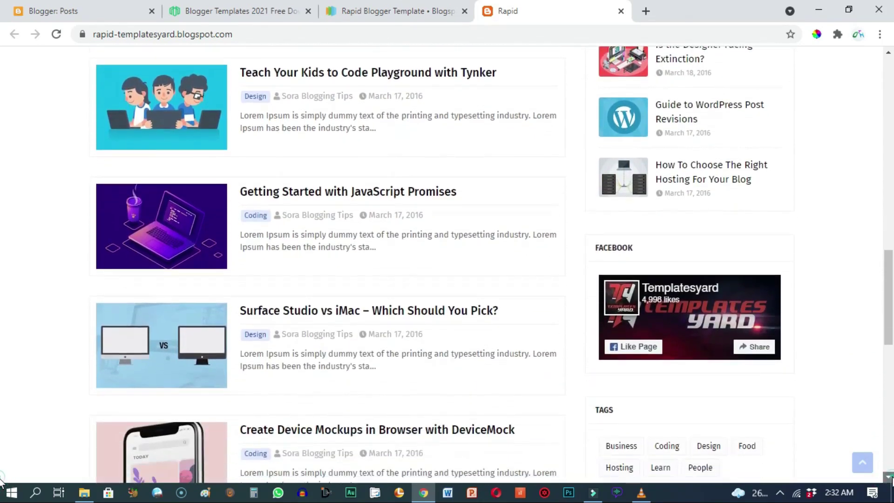
scroll(890, 478, "down", 4)
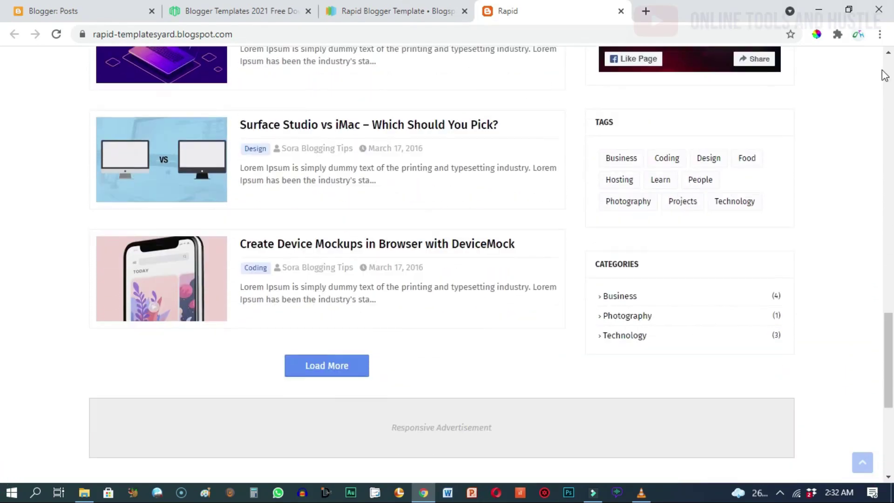
left_click(889, 72)
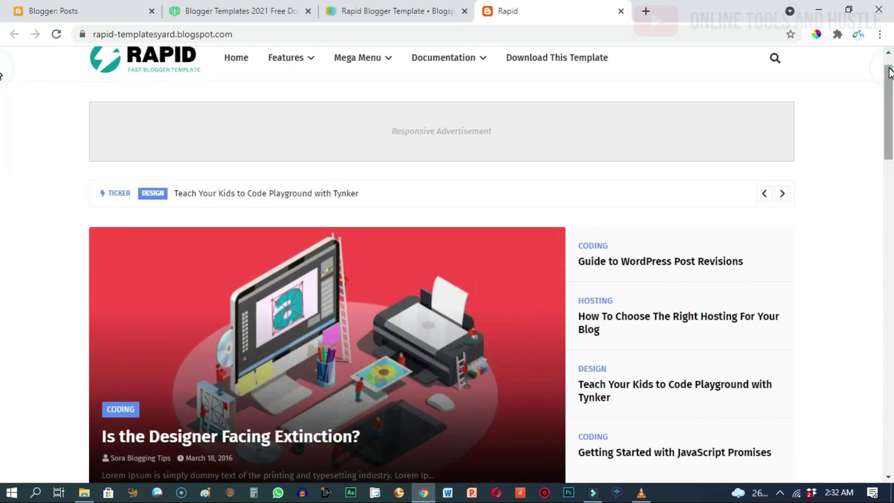
key("ctrl+w")
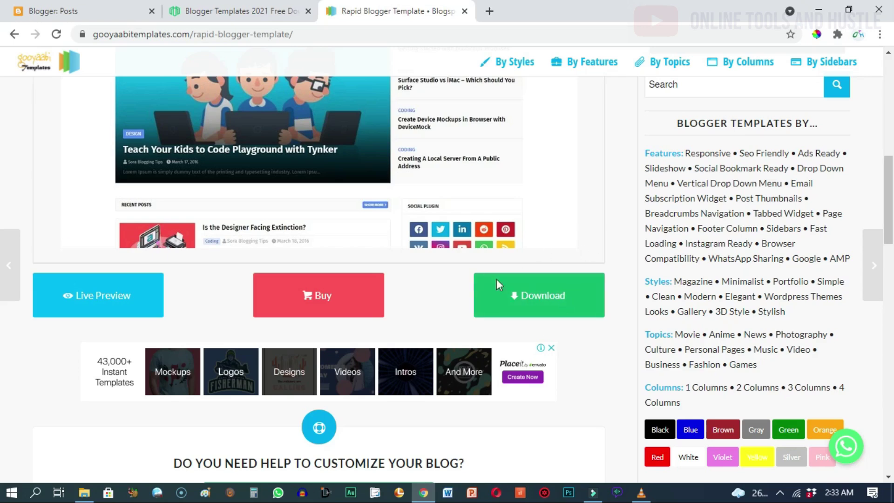
Download Rapid-Free-Version.zip and show it in its Downloads folder
left_click(539, 297)
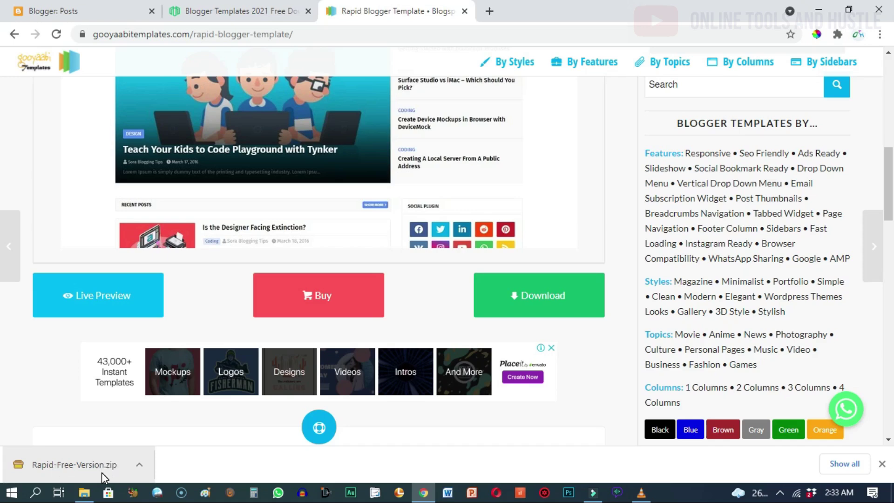
left_click(135, 465)
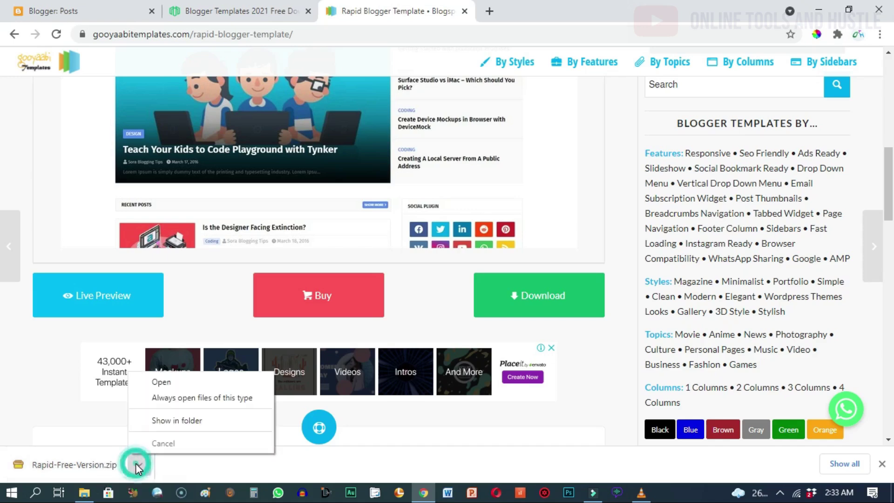
left_click(177, 421)
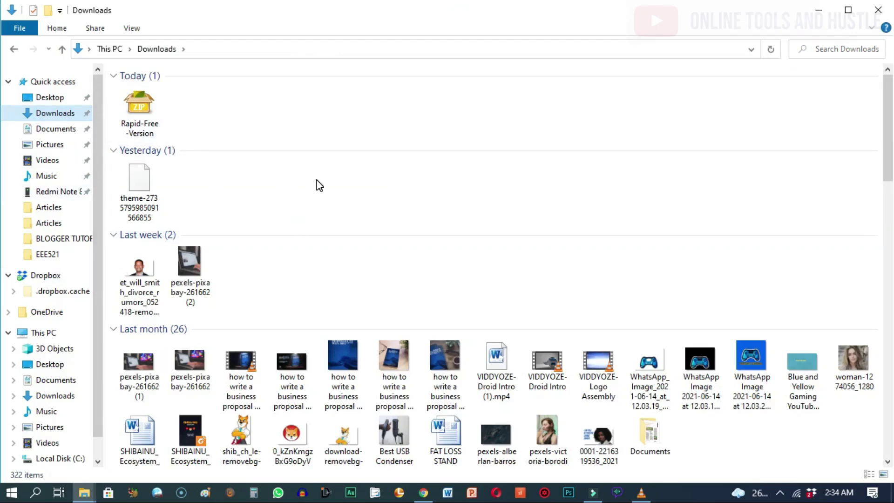
Cut the Rapid-Free-Version zip from Downloads and paste it into the desktop THEME folder
left_click(142, 107)
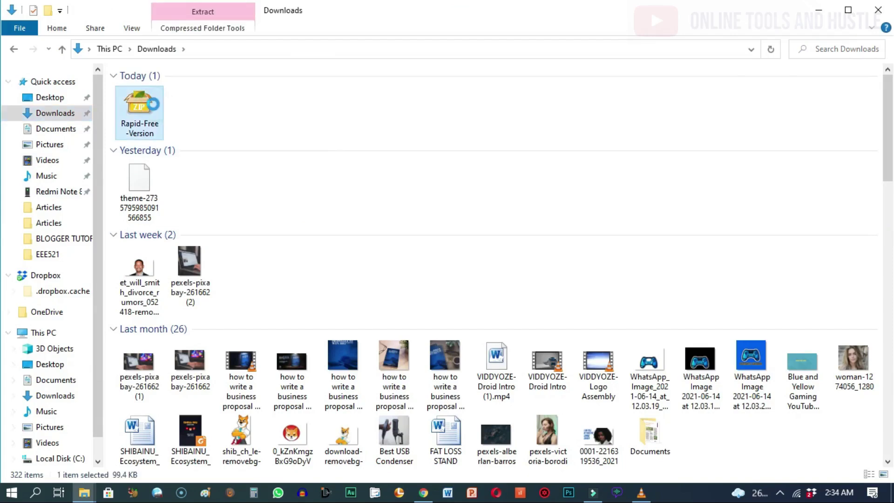
right_click(146, 99)
left_click(188, 391)
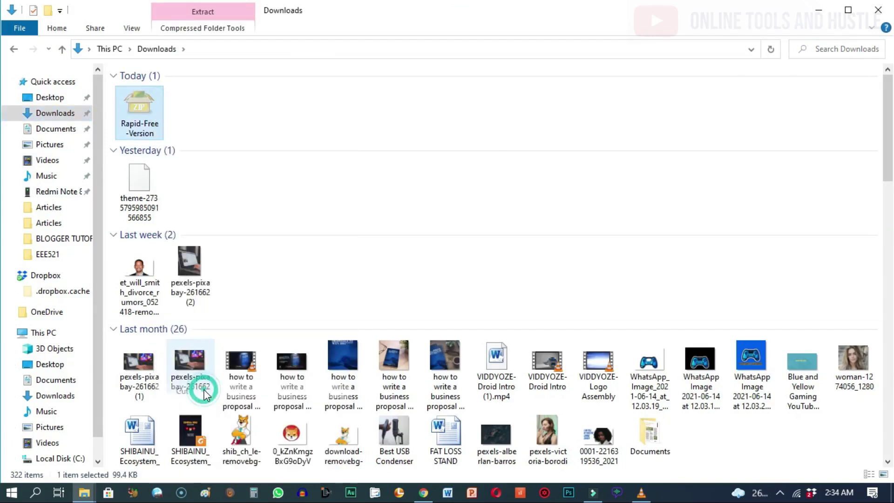
left_click(818, 13)
left_click(819, 13)
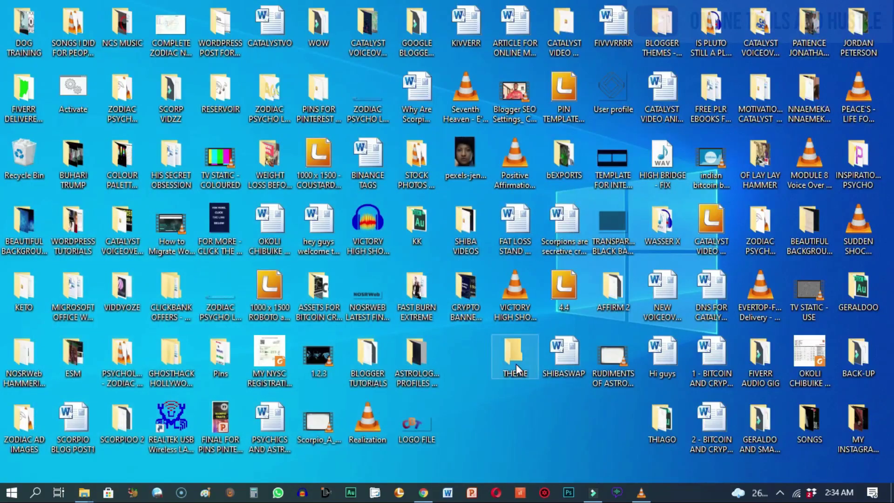
double_click(514, 359)
key("ctrl+v")
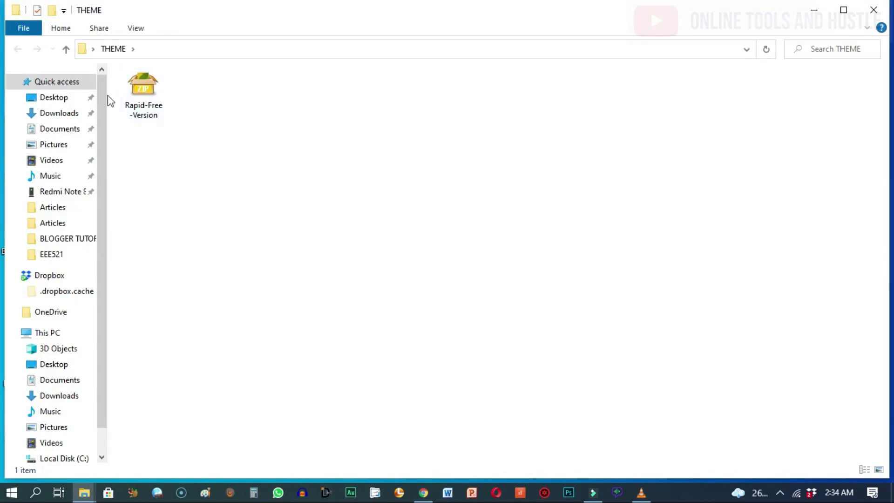
Enlarge the THEME window and select the Rapid-Free-Version zip
left_click(161, 122)
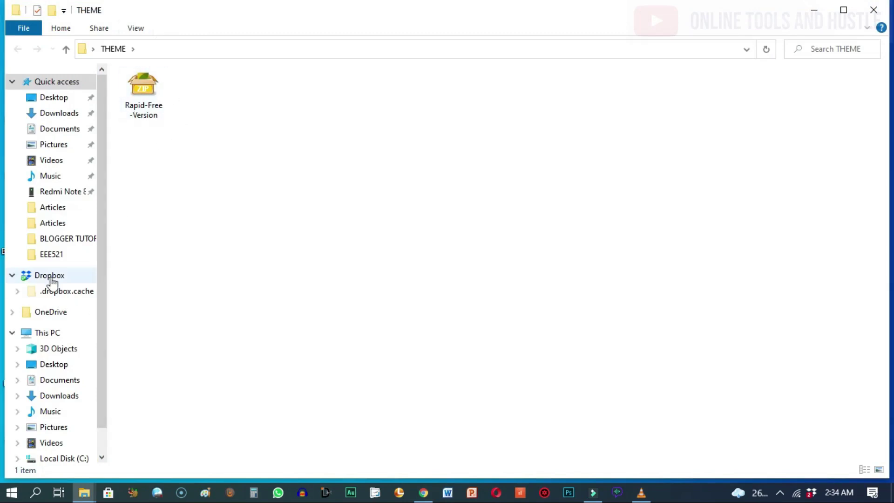
left_click_drag(8, 263, 4, 261)
left_click(887, 334)
left_click_drag(887, 333, 889, 335)
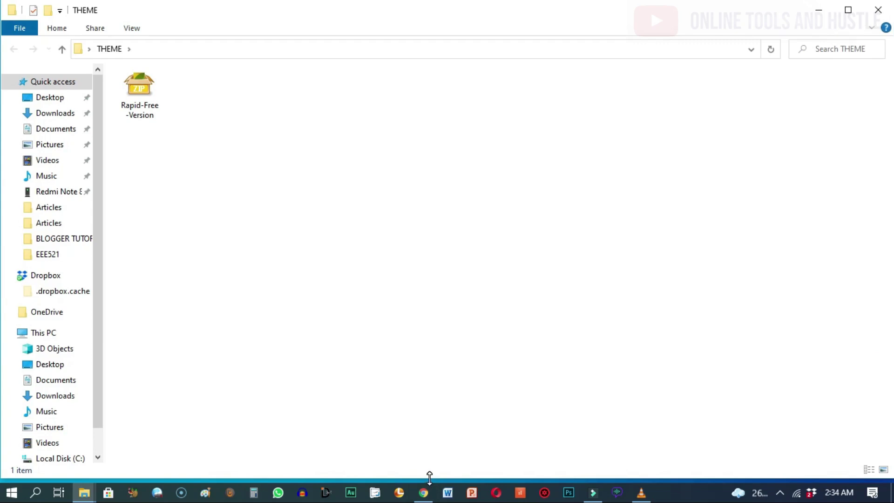
left_click_drag(429, 478, 429, 481)
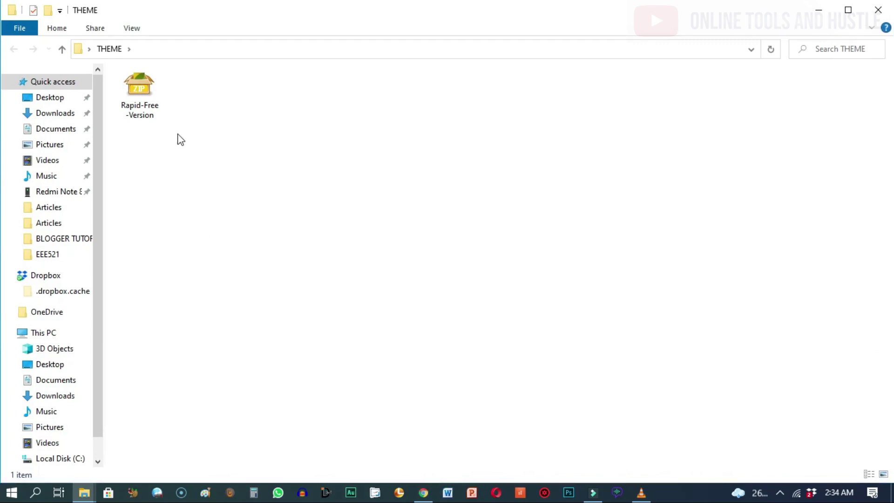
left_click(147, 105)
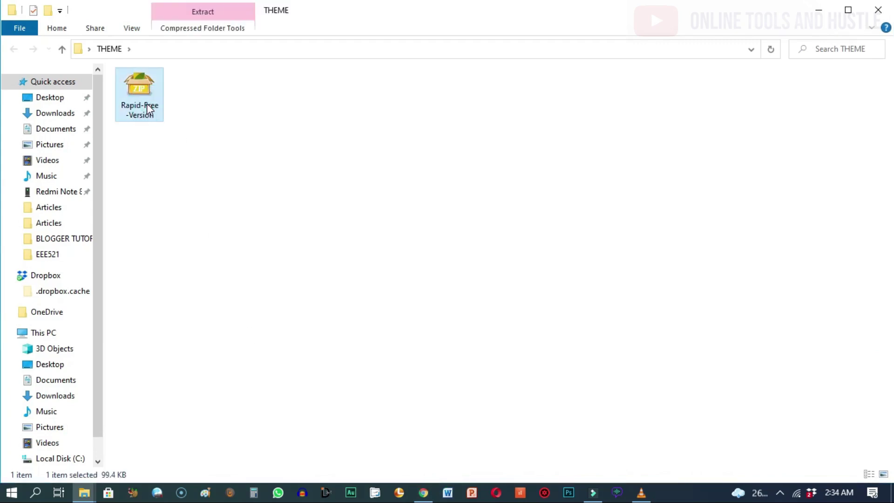
Extract the zip into THEME, check the Rapid Free Version XML, then return to Blogger
right_click(146, 104)
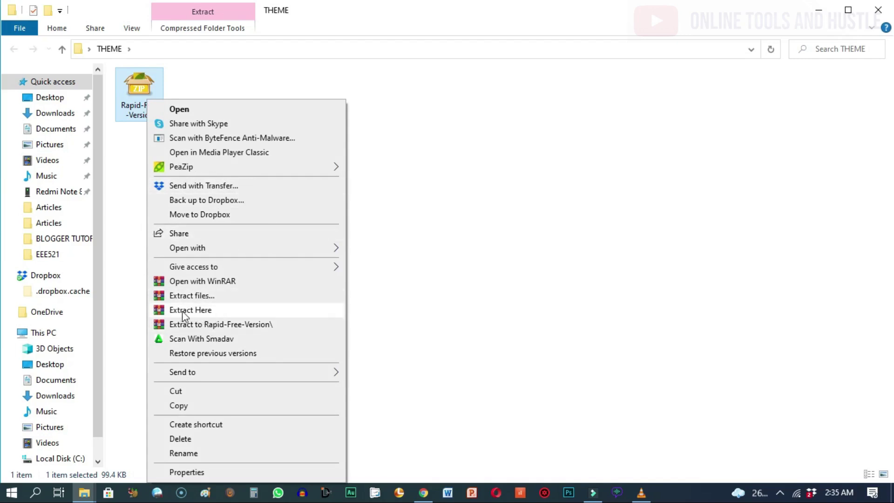
left_click(216, 309)
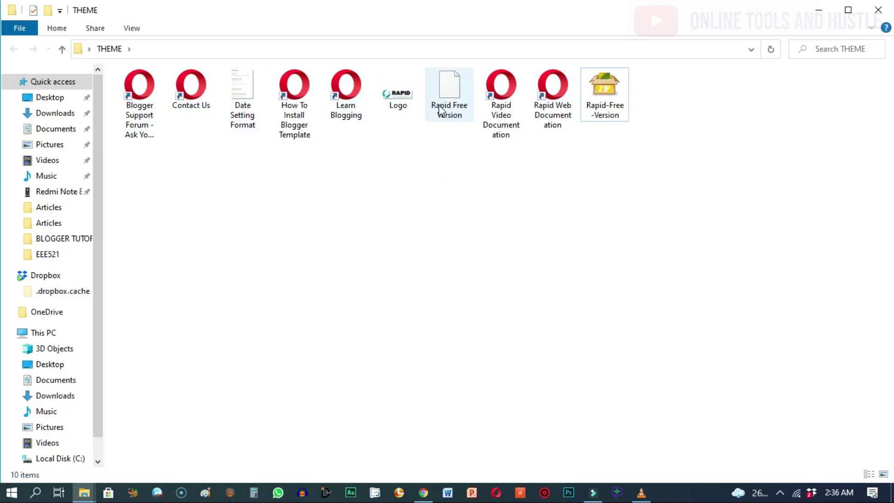
mouse_move(451, 103)
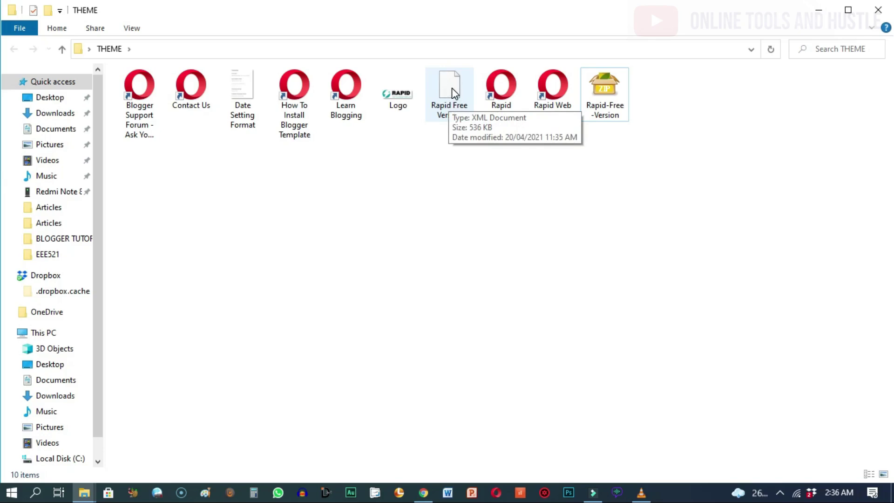
left_click(411, 208)
key("alt+Tab")
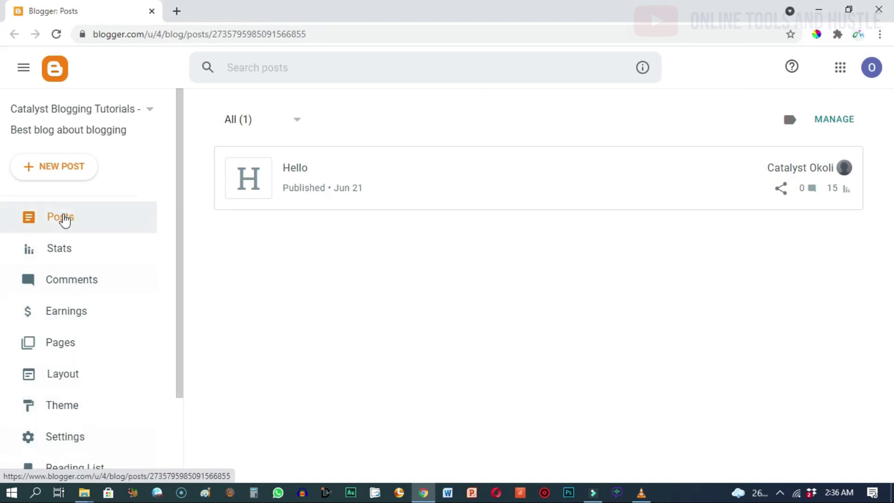
Go to the Theme page and open the dropdown beside CUSTOMIZE
left_click(70, 411)
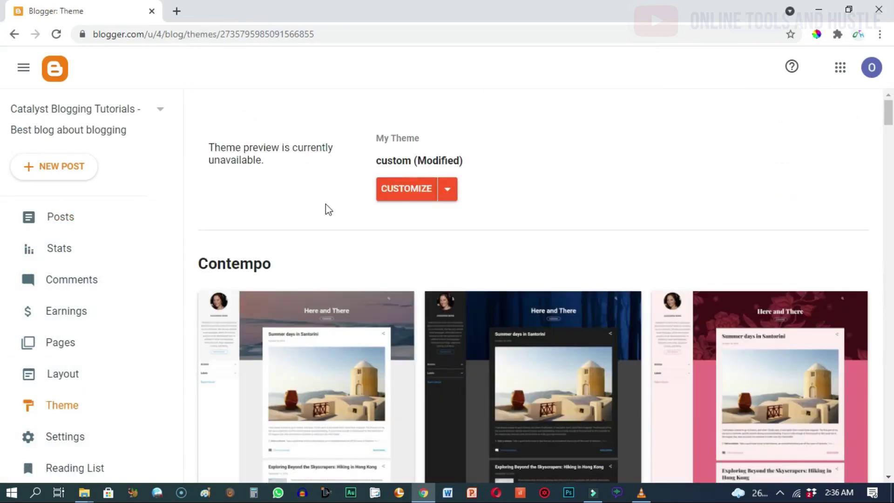
left_click(457, 192)
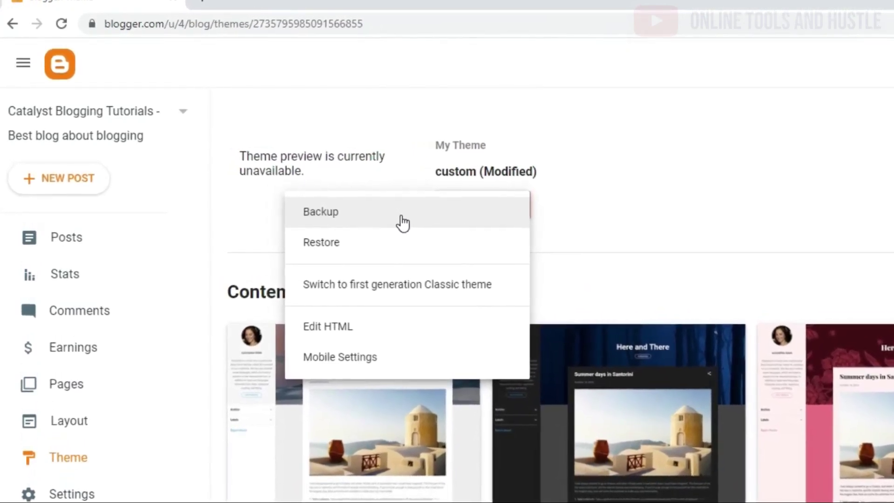
Download a Backup of the current custom theme as an XML file
left_click(391, 222)
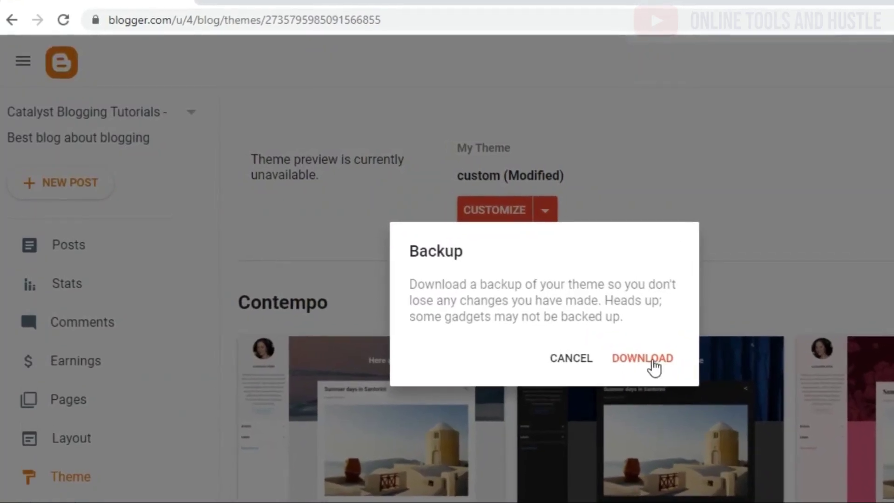
left_click(648, 366)
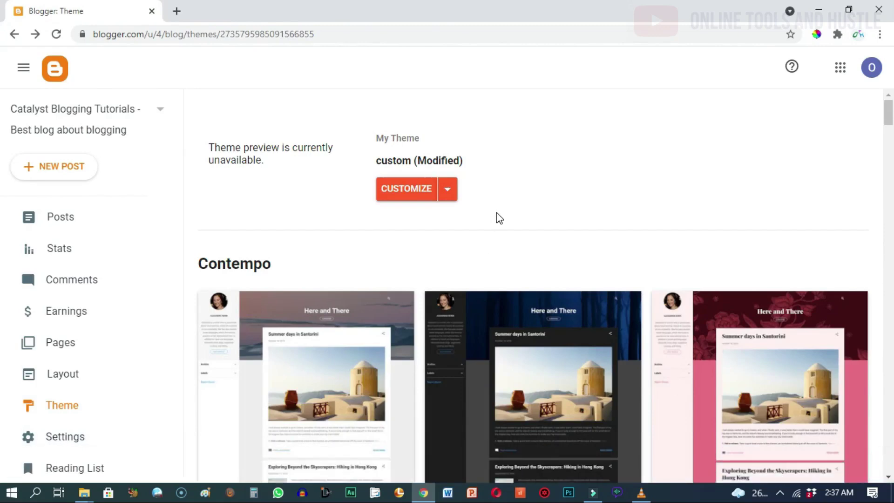
Restore the theme by uploading the Rapid Free Version file from Desktop\THEME
left_click(449, 190)
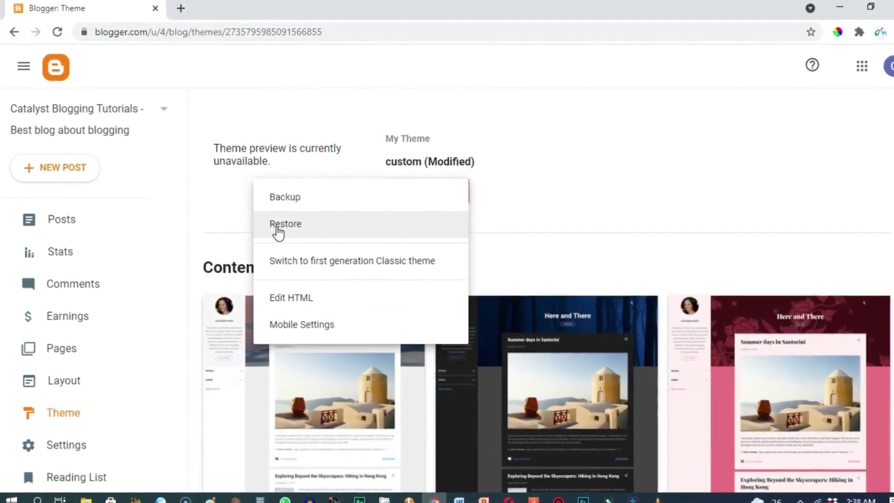
left_click(339, 231)
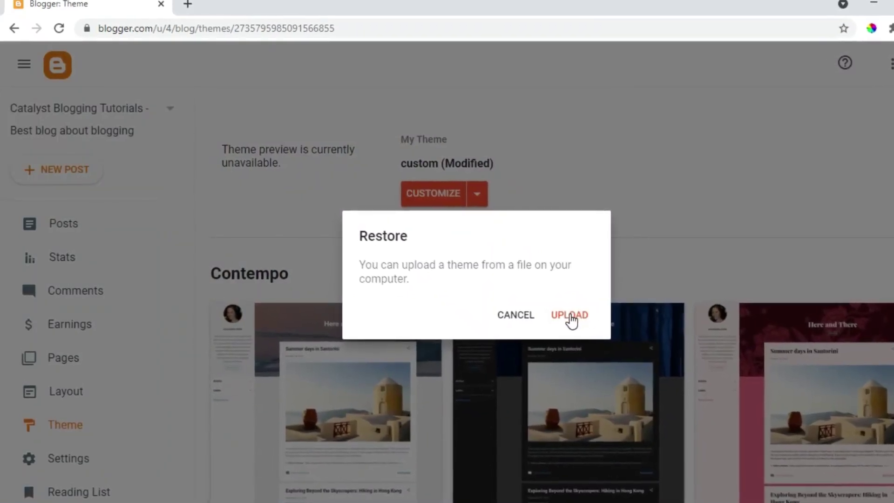
left_click(585, 314)
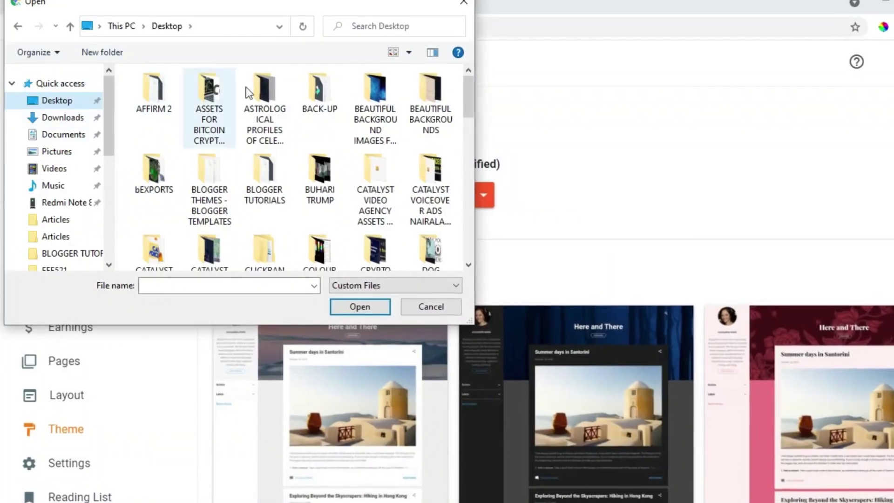
left_click(467, 242)
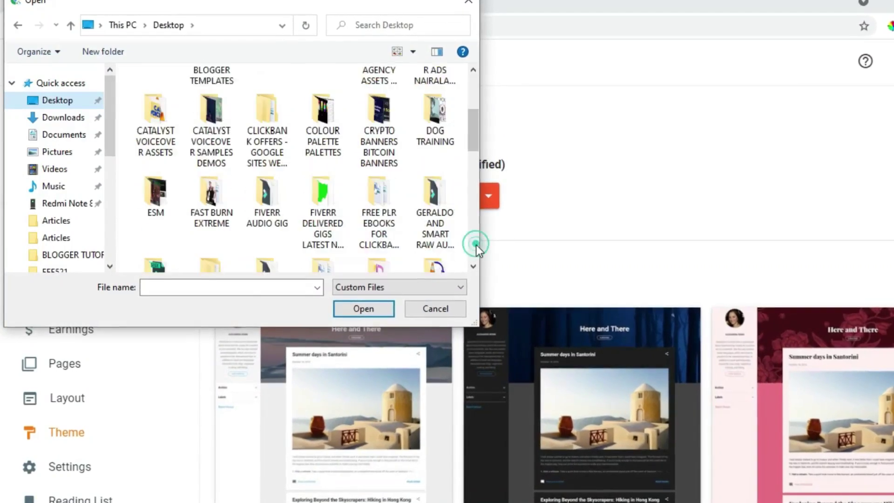
left_click(475, 244)
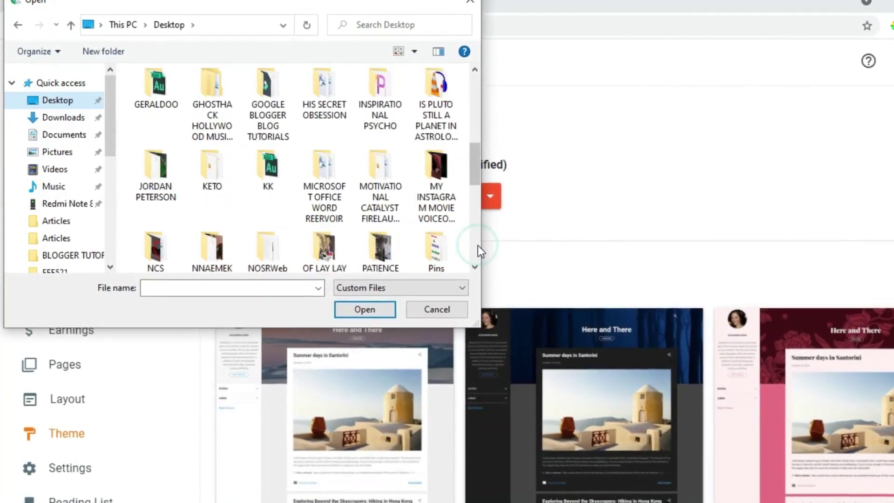
left_click(476, 245)
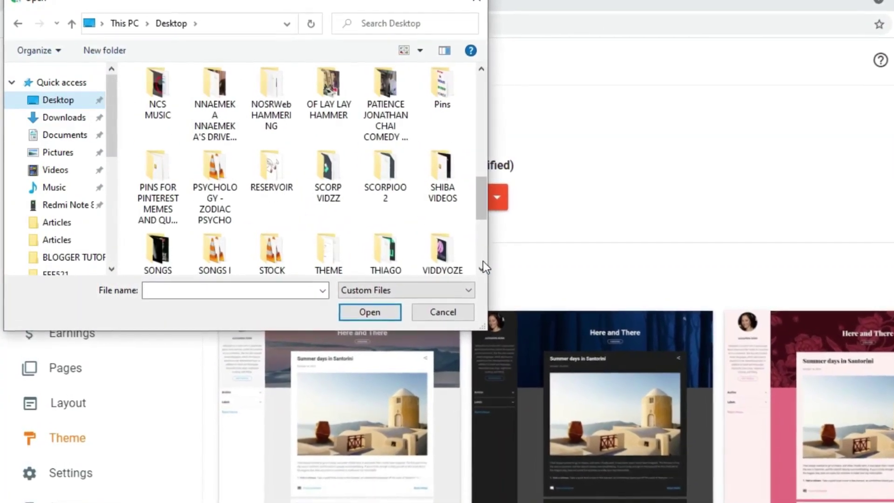
left_click(481, 269)
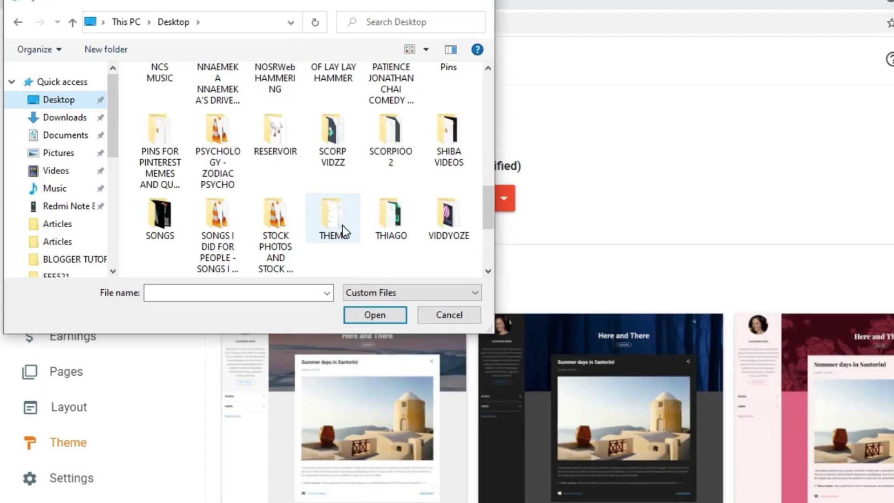
double_click(344, 228)
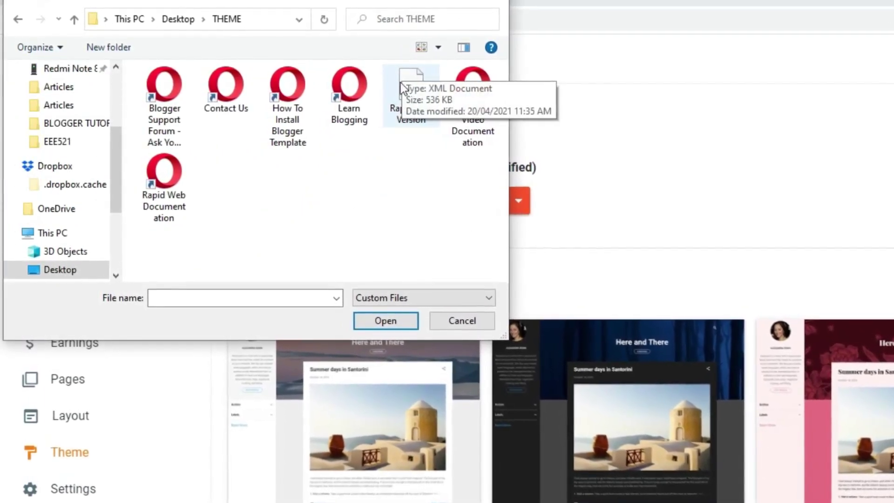
left_click(396, 79)
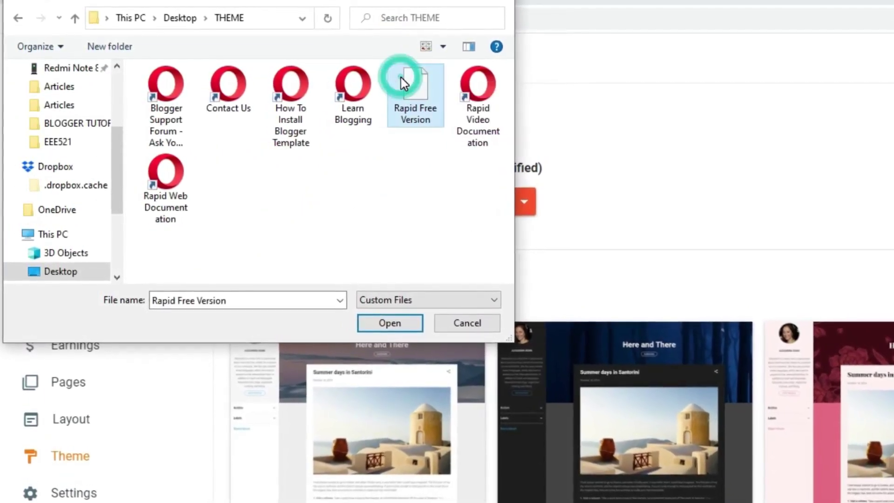
left_click(391, 324)
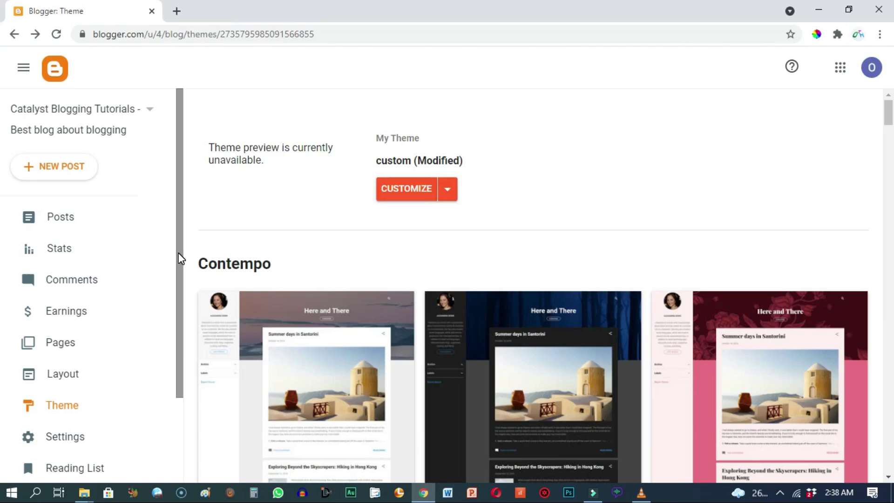
left_click_drag(177, 258, 185, 365)
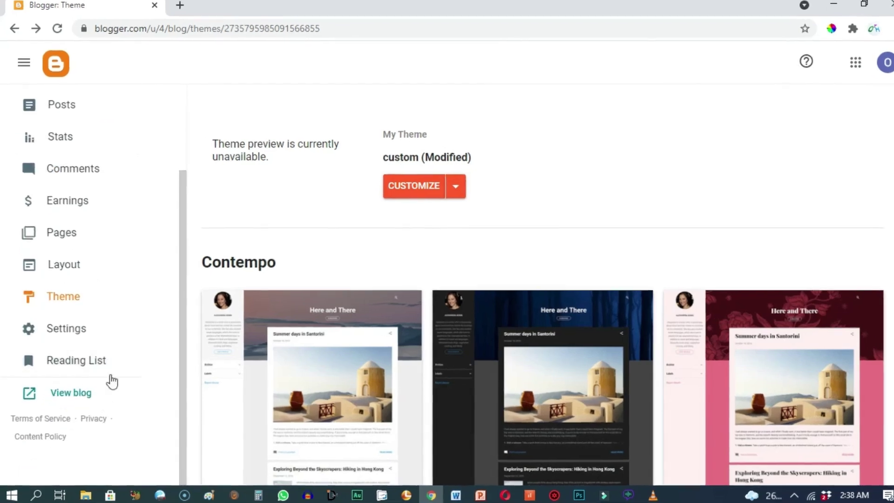
left_click(65, 394)
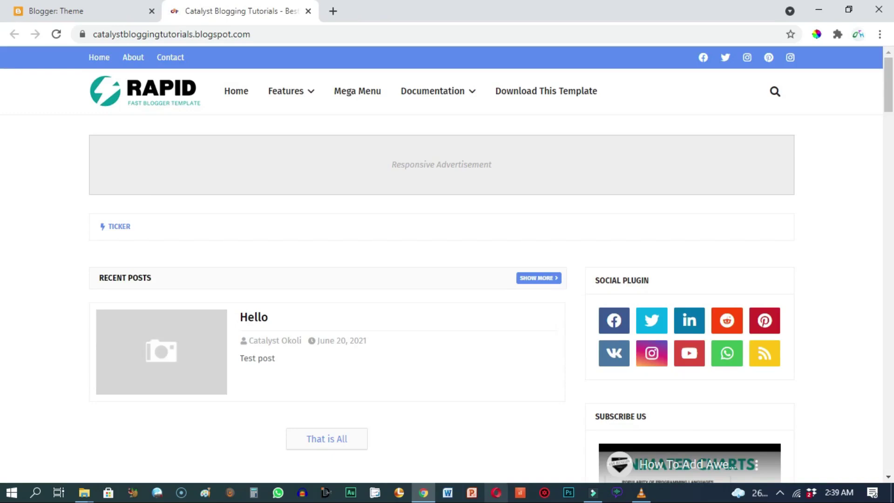
scroll(887, 477, "down", 4)
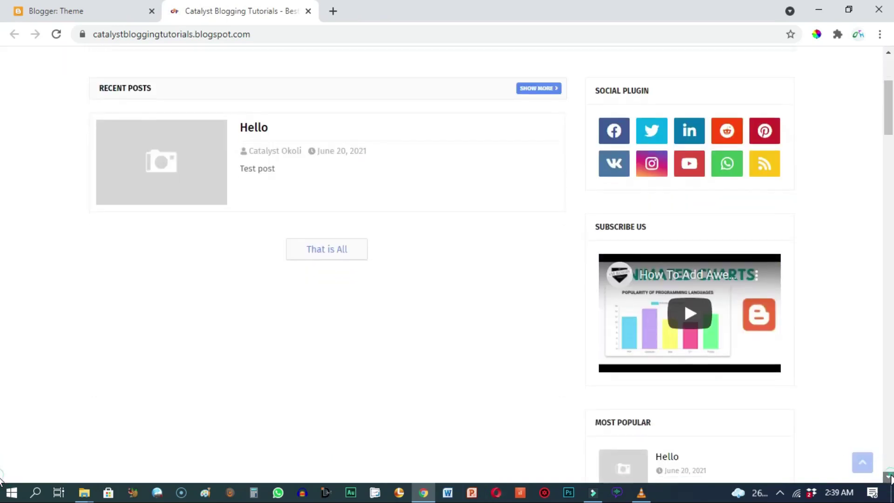
scroll(889, 478, "down", 10)
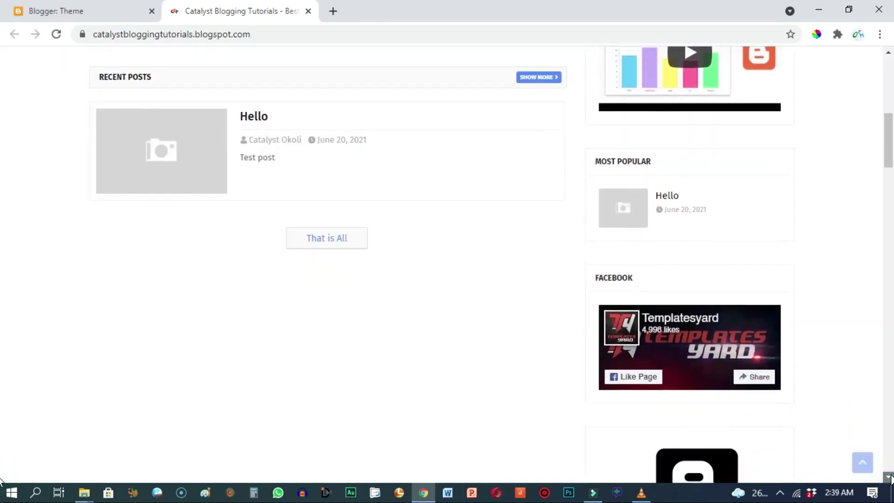
scroll(890, 477, "down", 9)
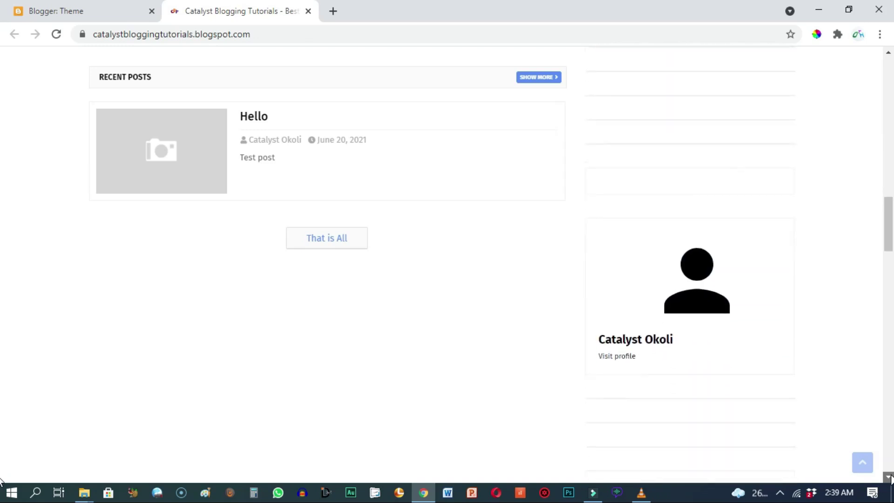
scroll(889, 477, "down", 10)
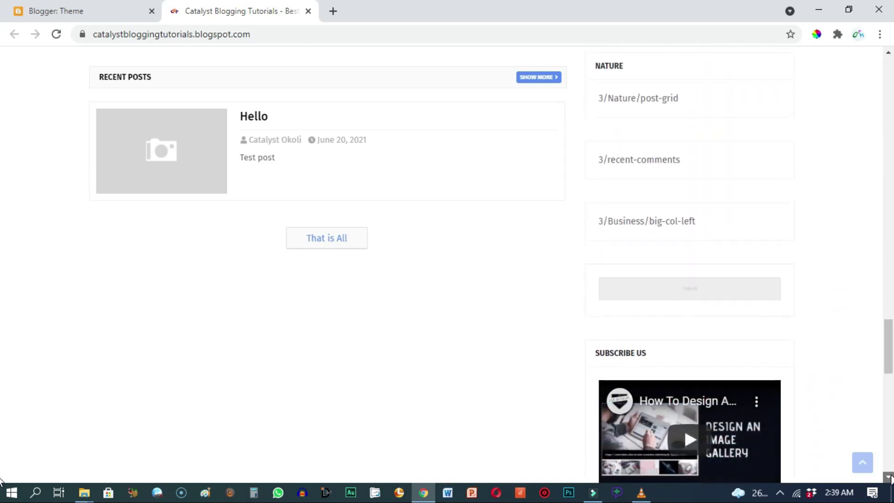
scroll(890, 478, "down", 5)
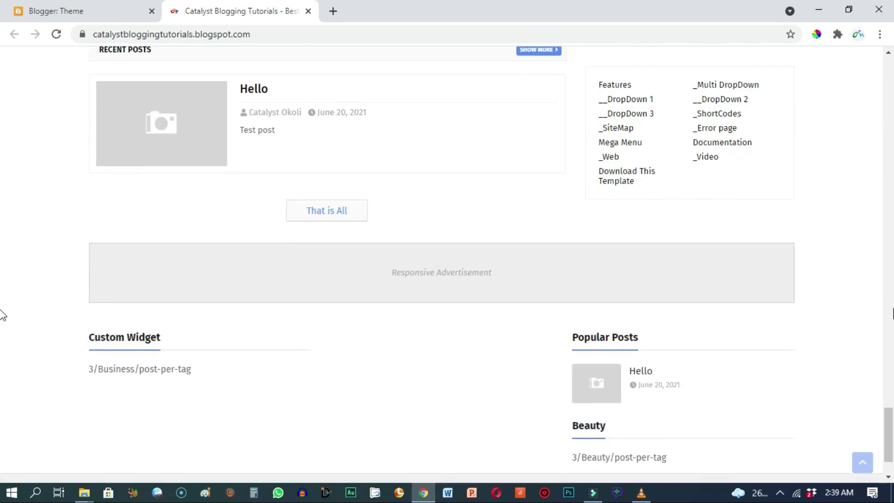
scroll(891, 73, "up", 15)
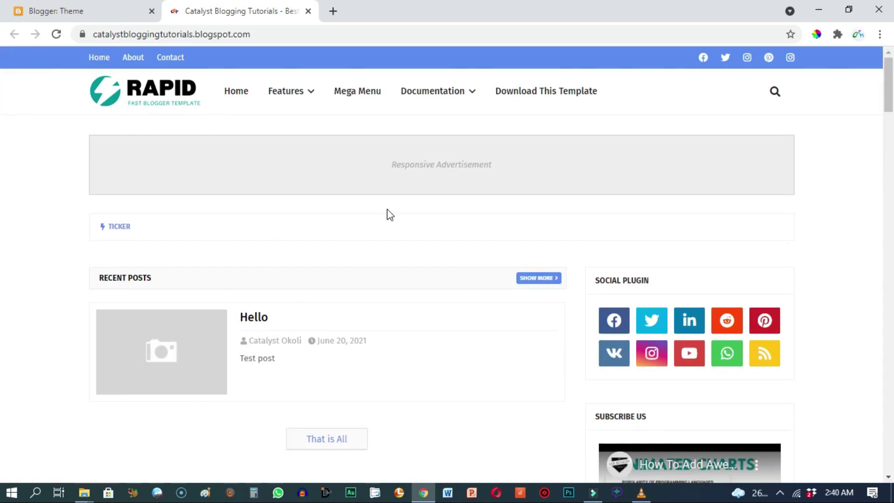
Open the blog's Layout page, compare it with the live blog, and edit the Top Navigation Link List
left_click(63, 14)
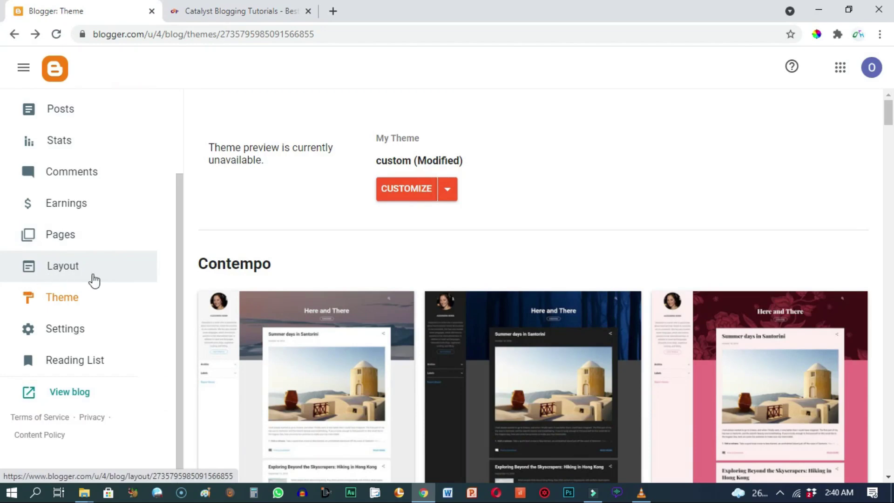
left_click(71, 269)
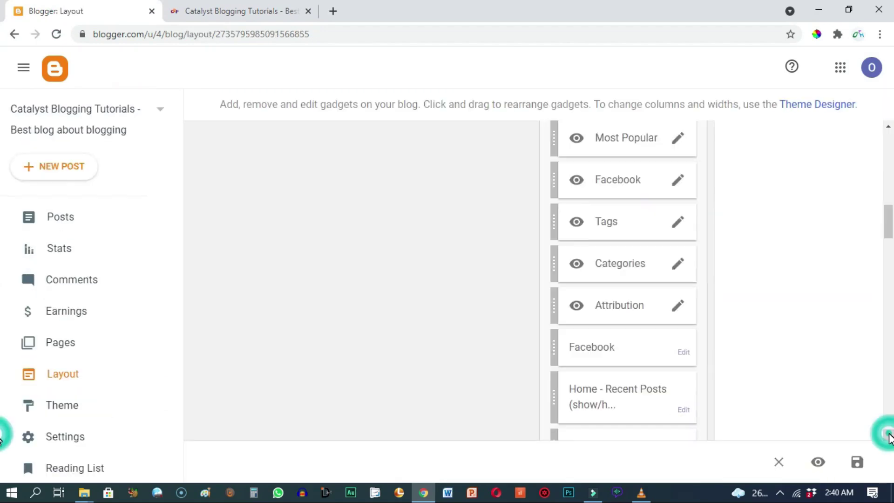
mouse_move(890, 137)
left_mouse_down()
mouse_move(890, 345)
mouse_move(891, 136)
left_mouse_up()
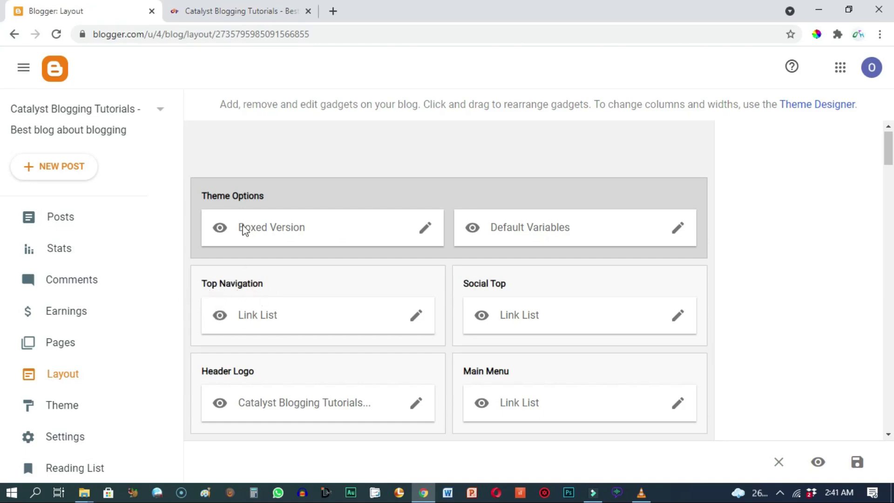
key("ctrl+Tab")
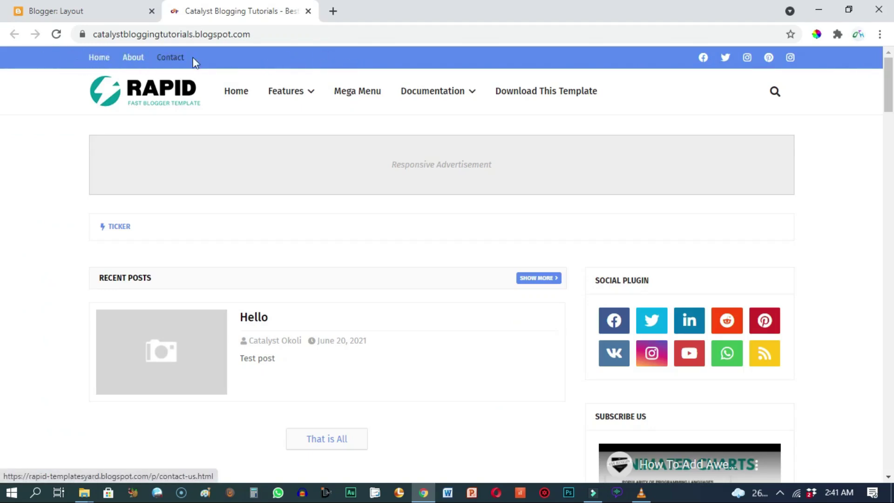
left_click(95, 20)
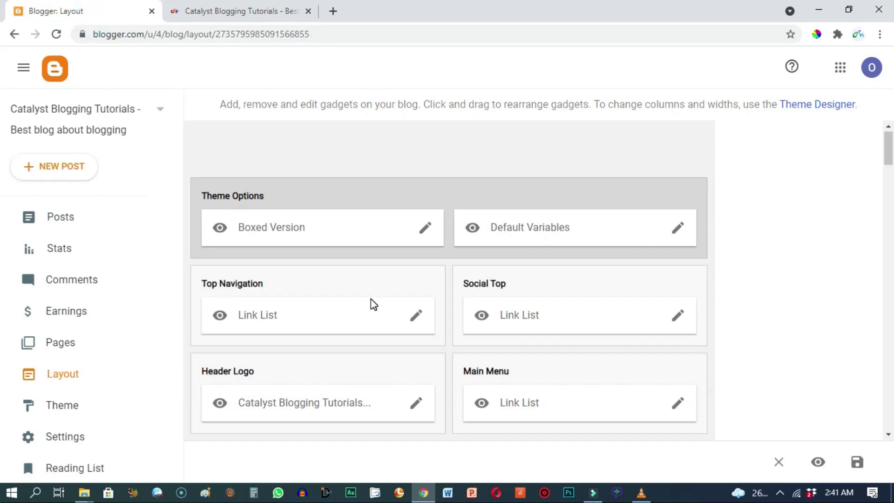
left_click(416, 316)
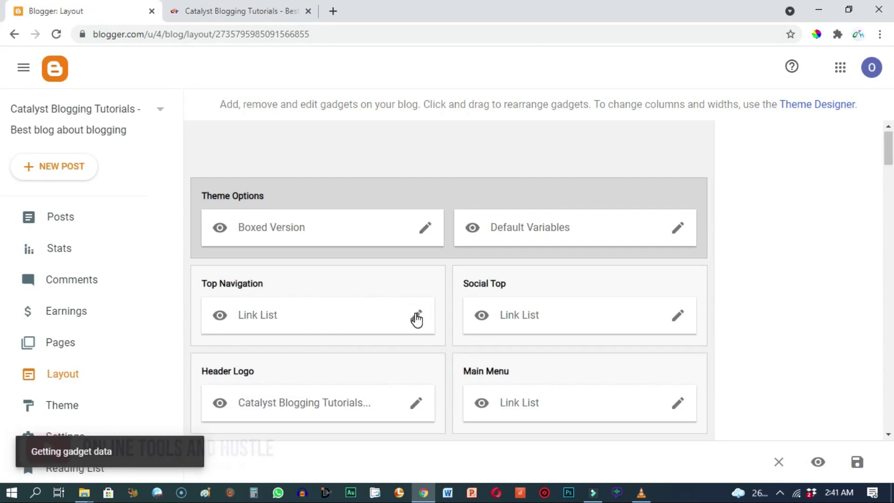
Save the Top Navigation link list with Home, About and Contact, and check it on the live blog
left_click(608, 403)
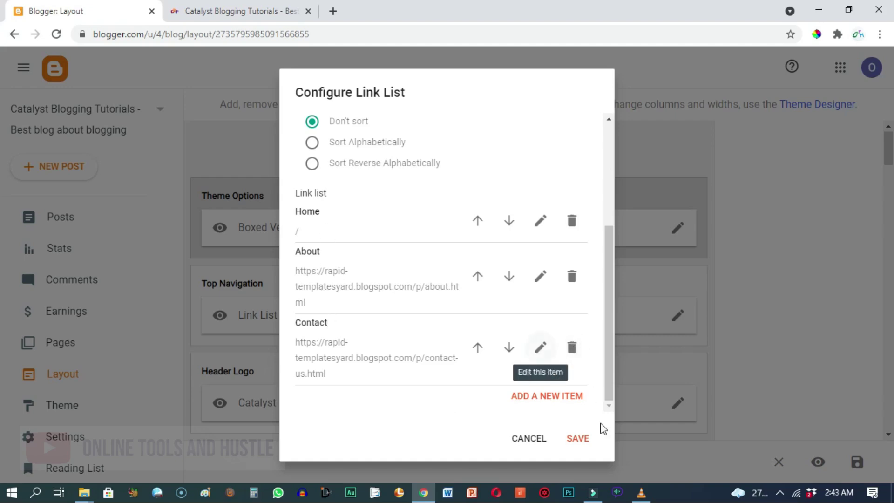
left_click(580, 441)
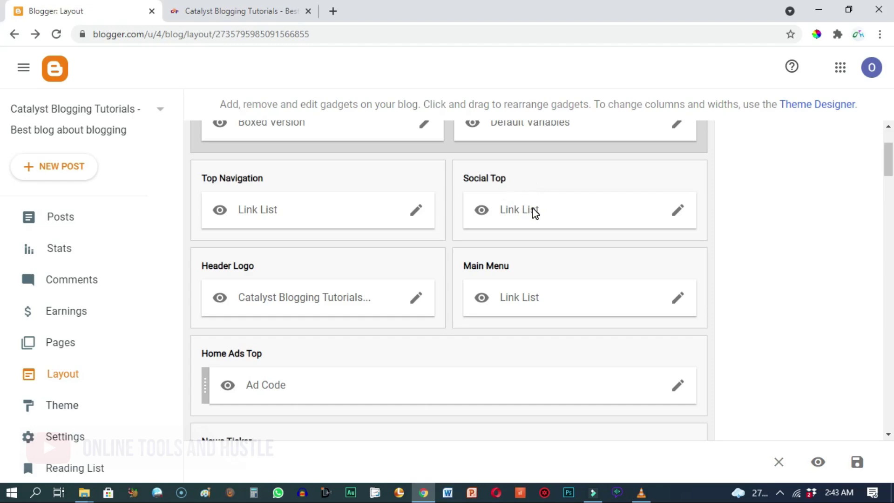
left_click(203, 18)
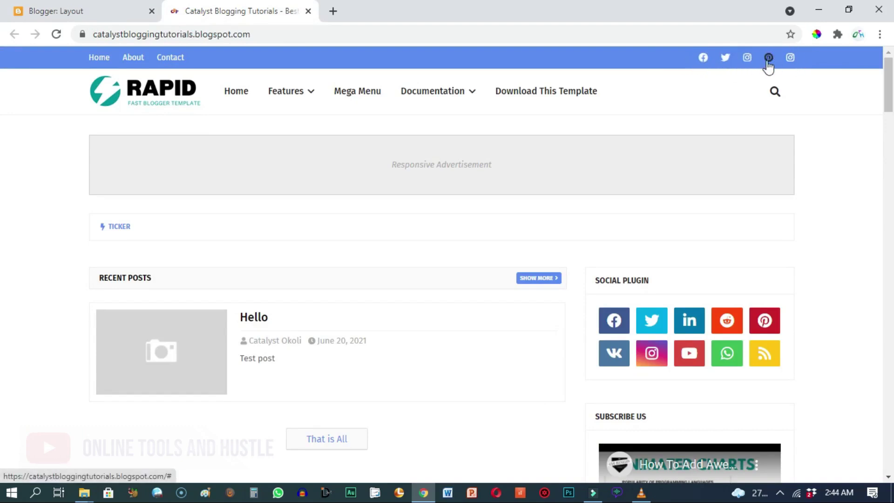
key("ctrl+shift+Tab")
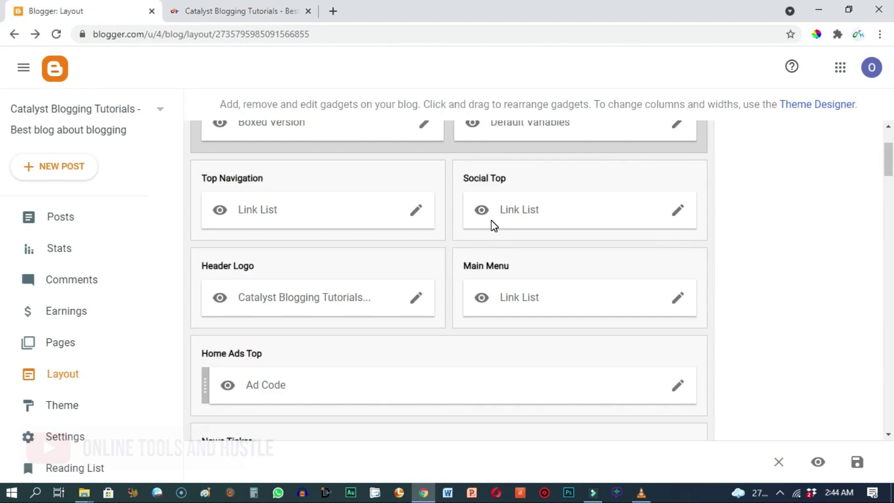
scroll(494, 226, "down", 1)
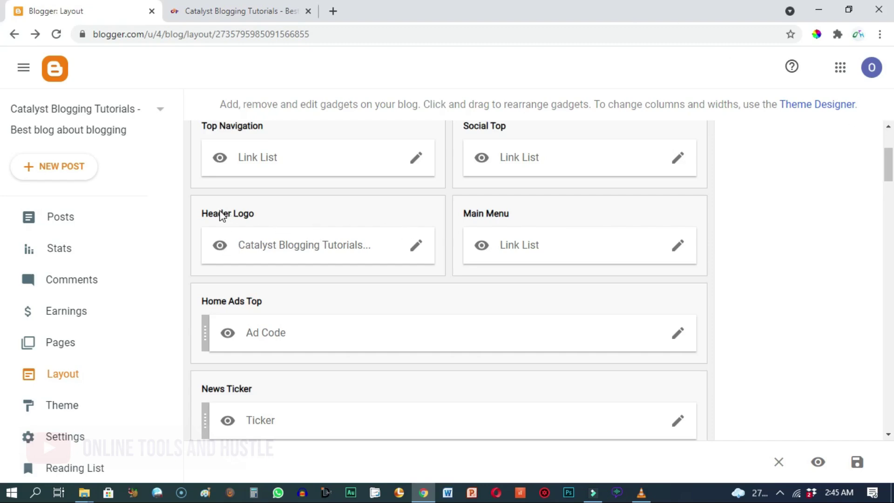
left_click(200, 12)
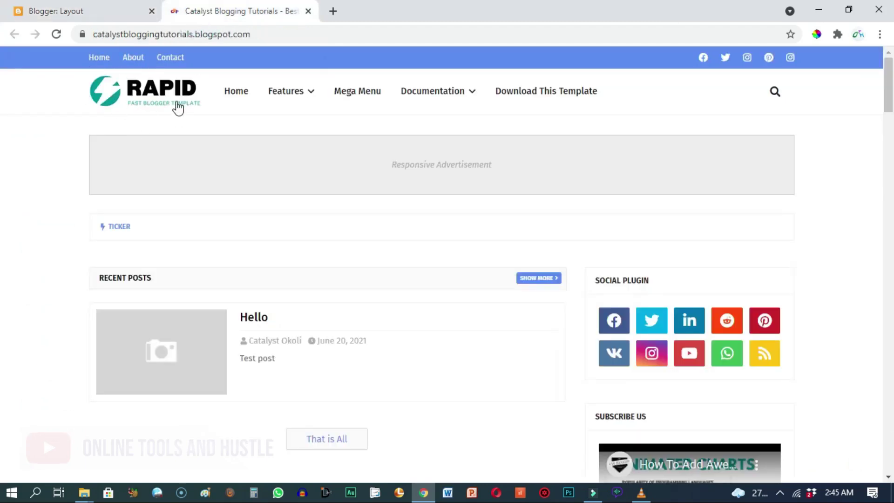
left_click(95, 11)
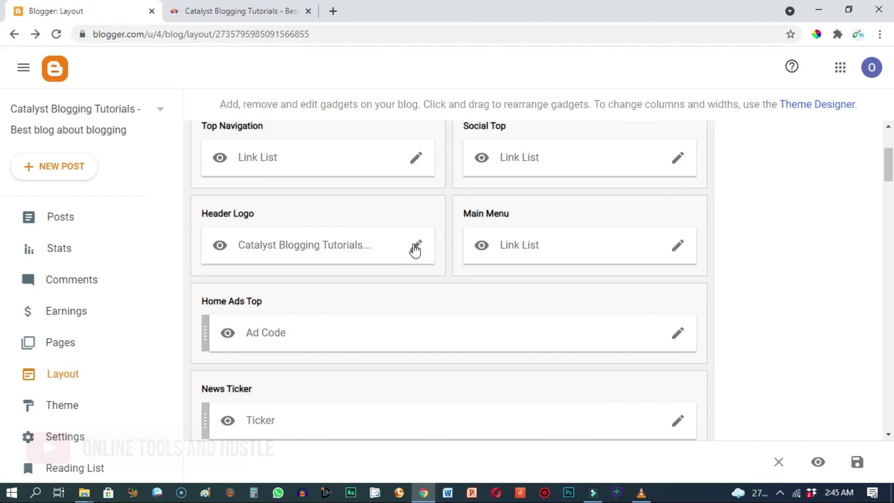
Open the Header Logo gadget settings and compare its description with the live blog header
left_click(417, 249)
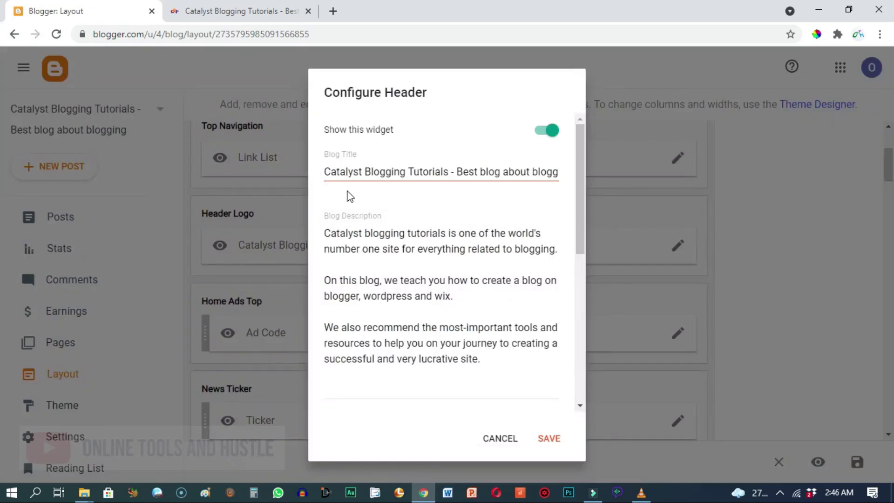
left_click_drag(349, 263, 334, 236)
left_click(316, 243)
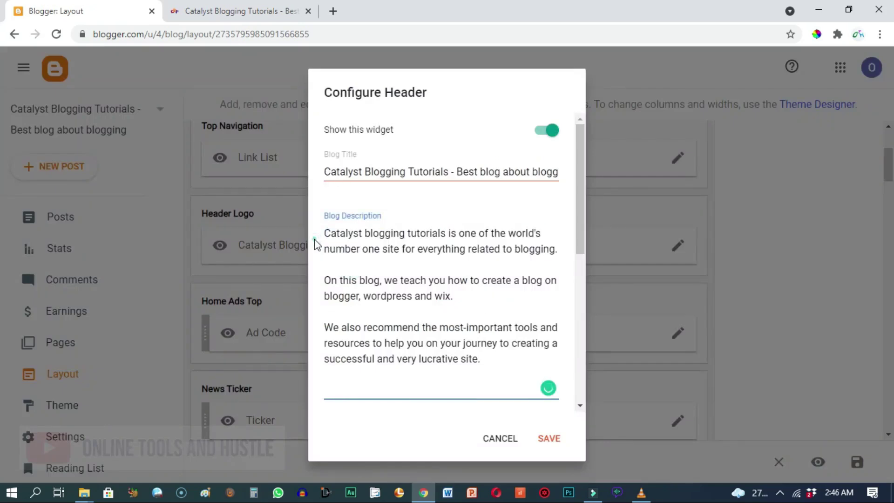
scroll(581, 405, "down", 7)
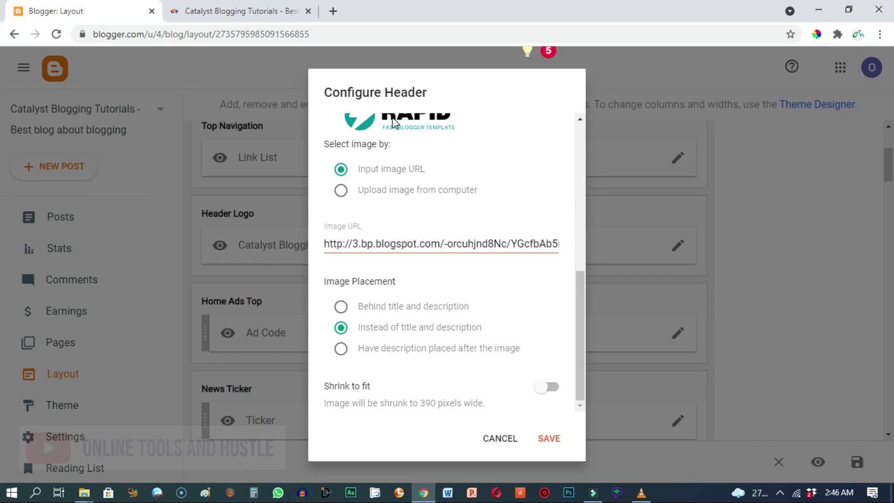
left_click(187, 10)
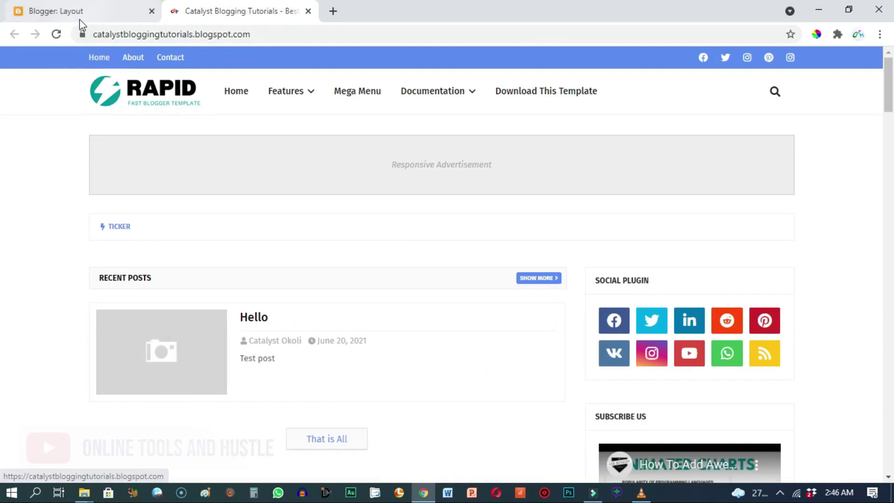
left_click(70, 11)
scroll(581, 134, "up", 10)
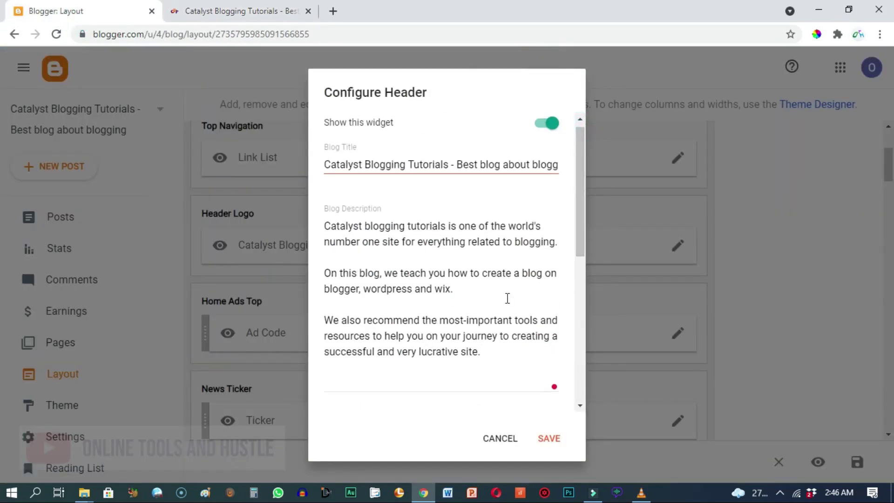
scroll(507, 298, "down", 10)
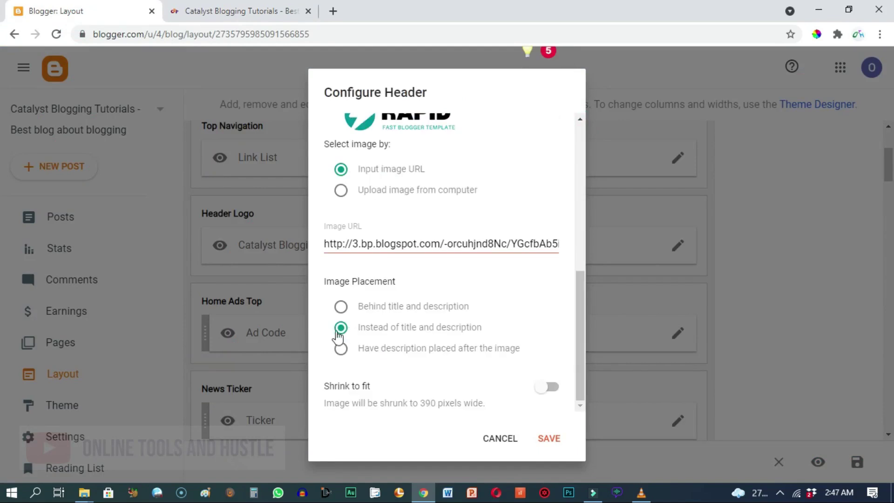
scroll(436, 240, "up", 3)
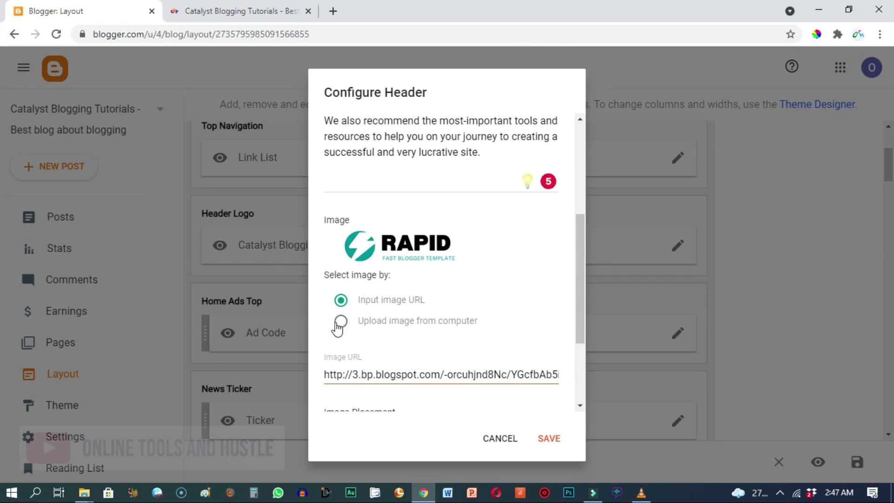
Upload LOGO FILE as the header image with Shrink to fit, and save the layout
left_click(338, 324)
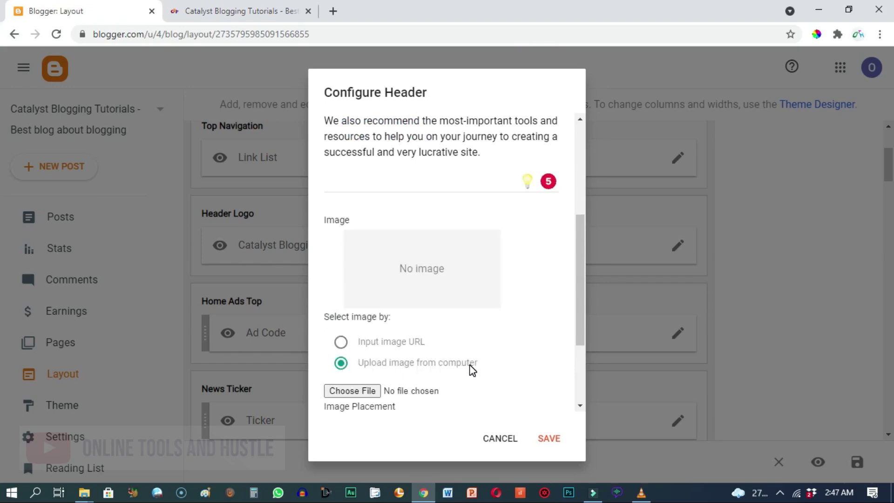
left_click(350, 394)
scroll(435, 236, "down", 10)
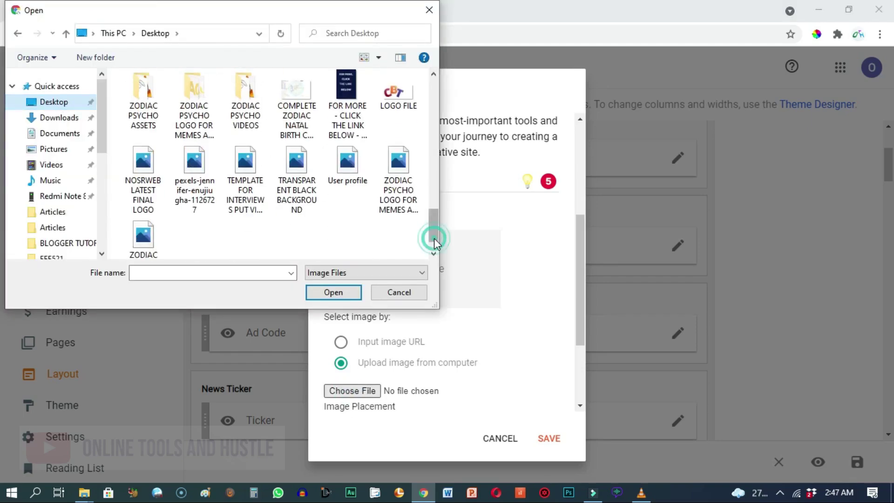
scroll(435, 87, "up", 3)
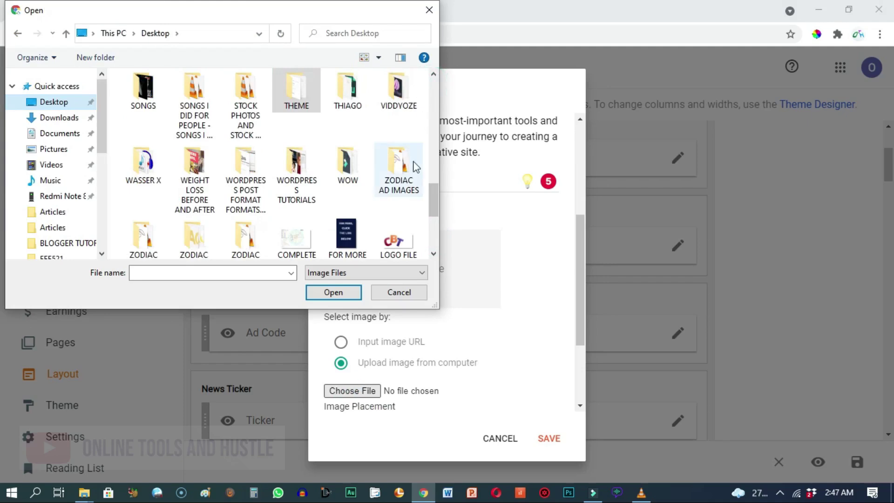
double_click(399, 233)
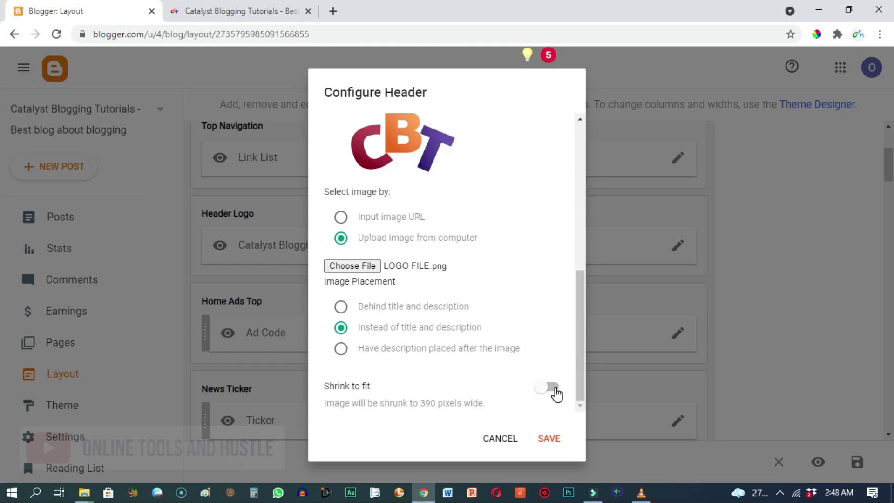
left_click(554, 388)
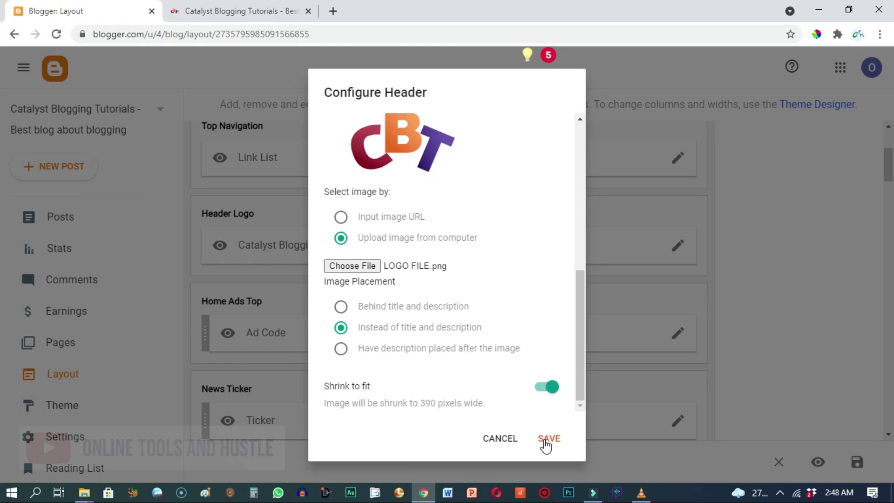
left_click(547, 440)
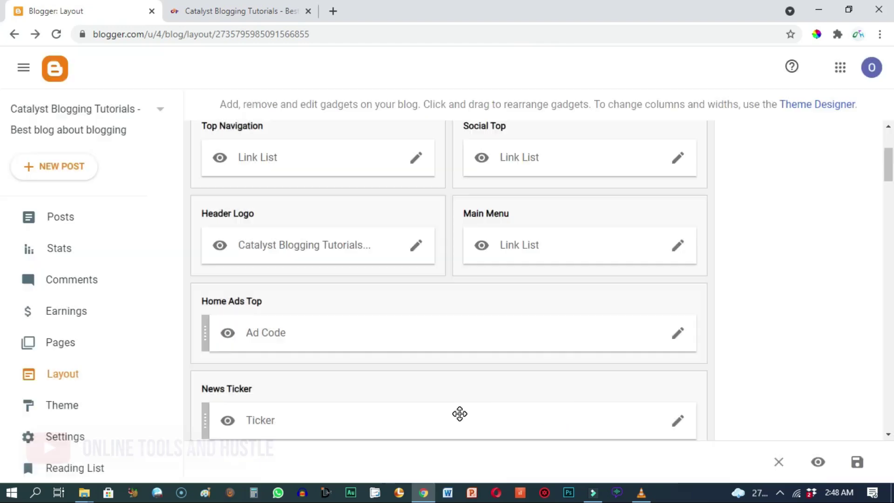
left_click(856, 464)
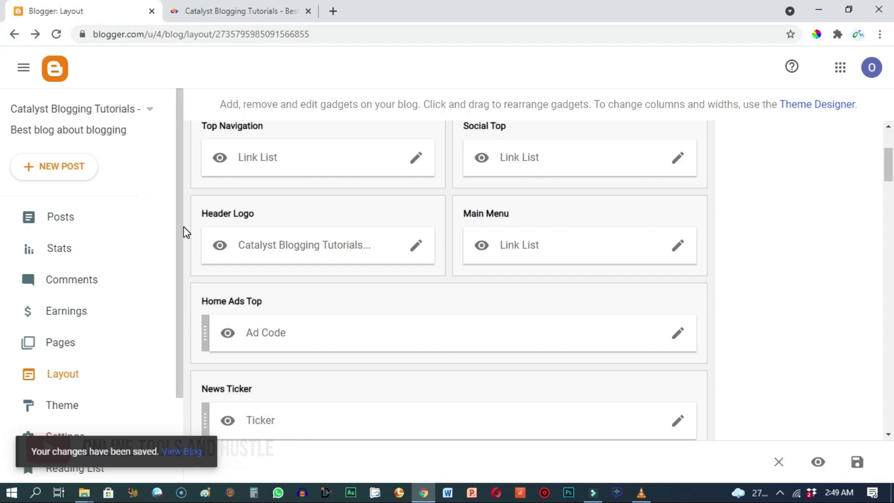
Reload the Catalyst Blogging Tutorials blog tab to see the new CBT header logo
left_click(228, 14)
left_click(52, 36)
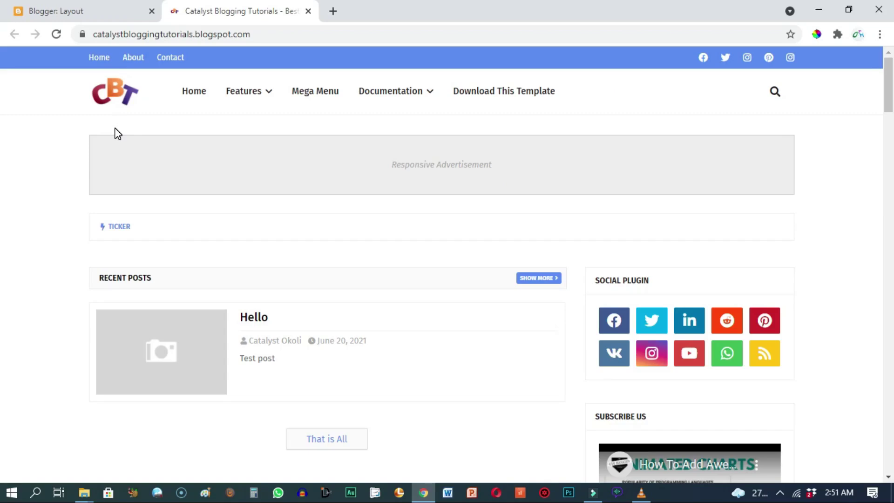
Search Fiverr for 'logo design' in a new browser tab
left_click(333, 12)
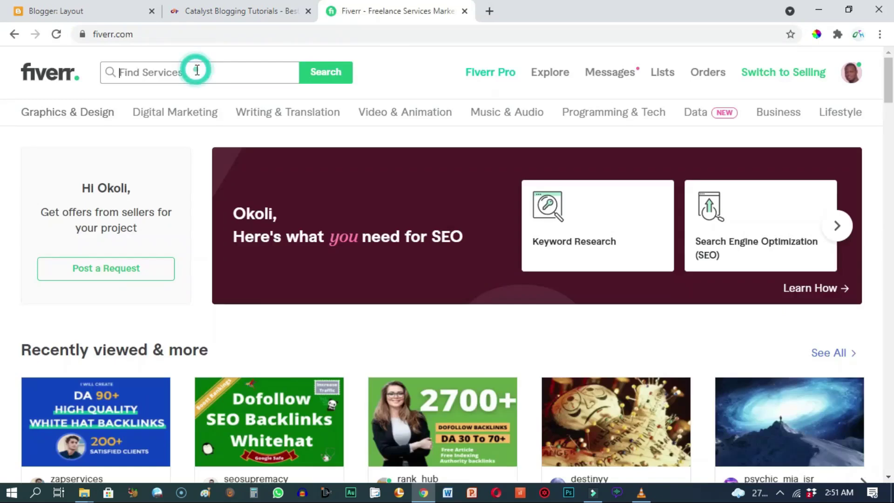
left_click(205, 72)
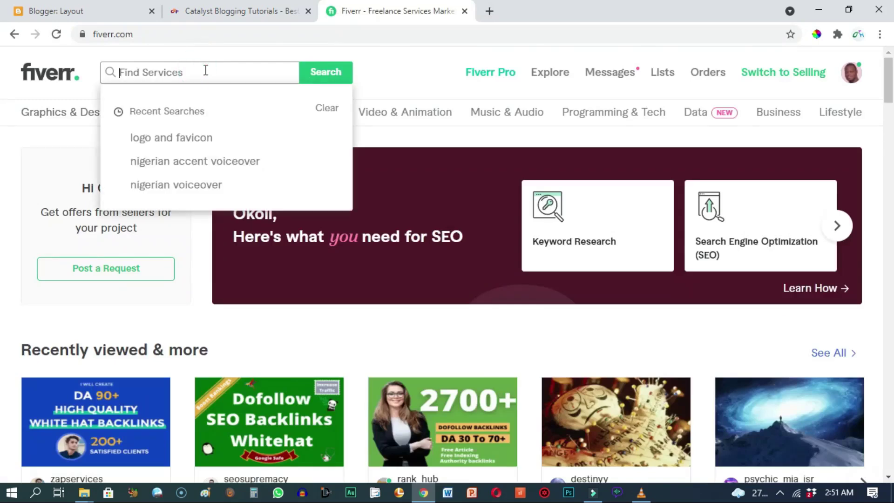
left_click(439, 55)
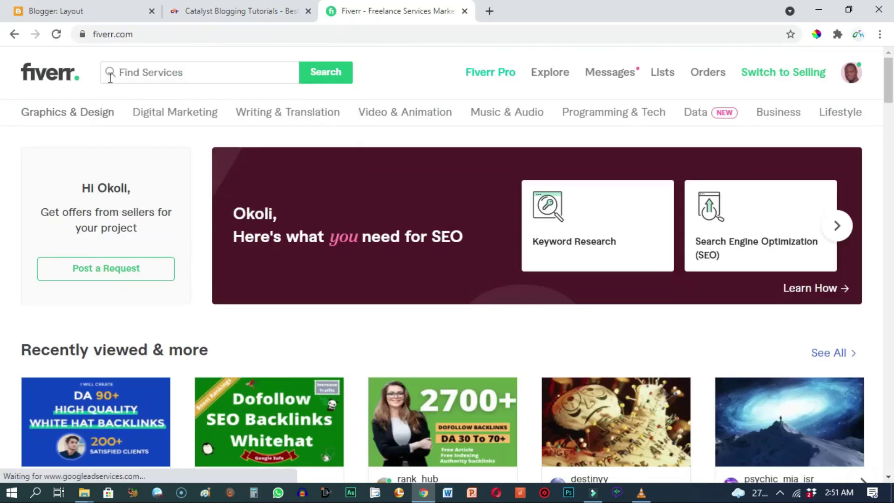
left_click(135, 66)
type("l")
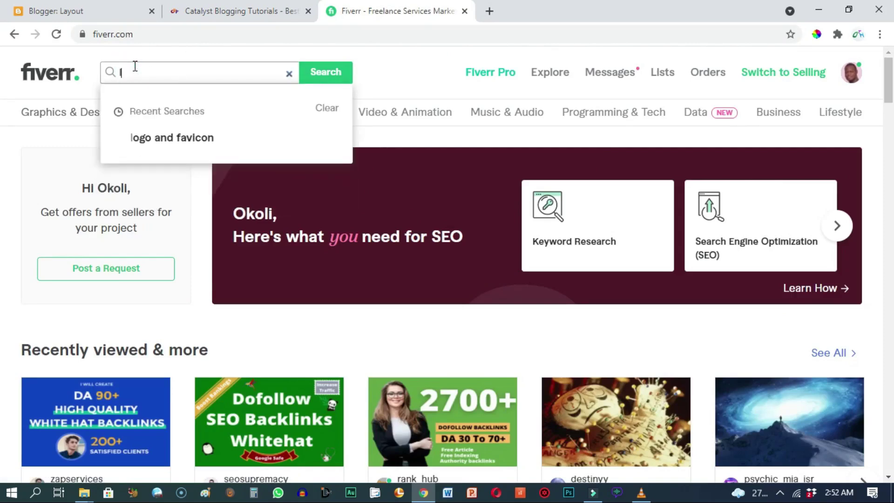
type("ogo design")
key("Return")
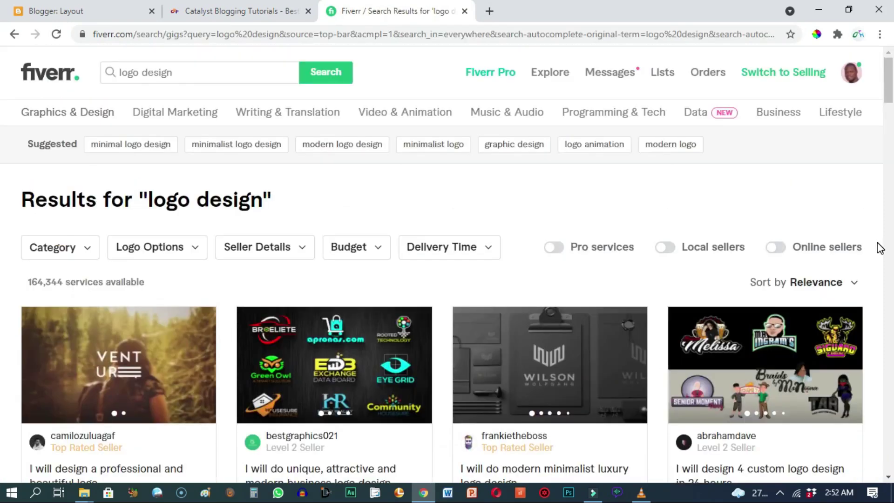
Browse the logo design results, then return to the blog homepage tab
scroll(889, 478, "down", 6)
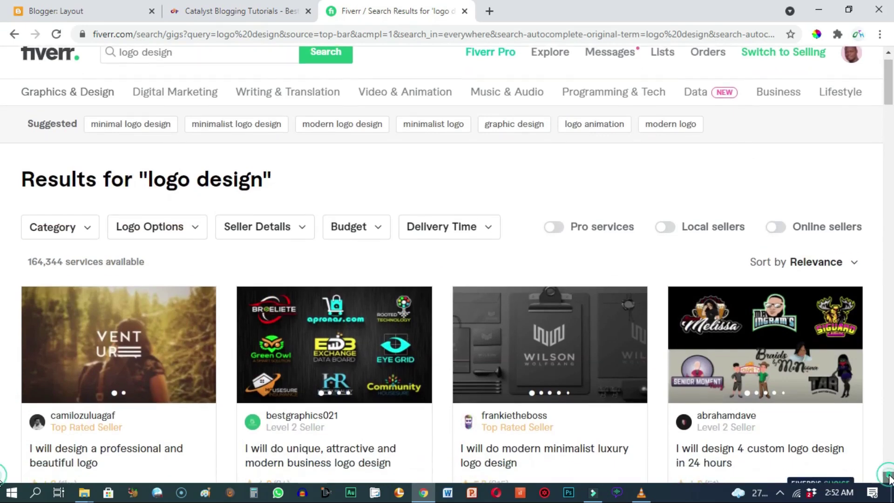
scroll(889, 478, "down", 20)
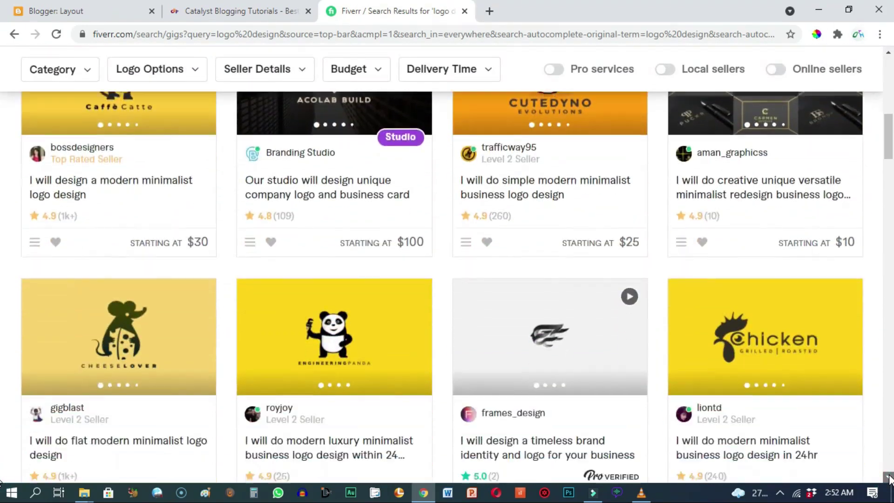
scroll(890, 477, "down", 3)
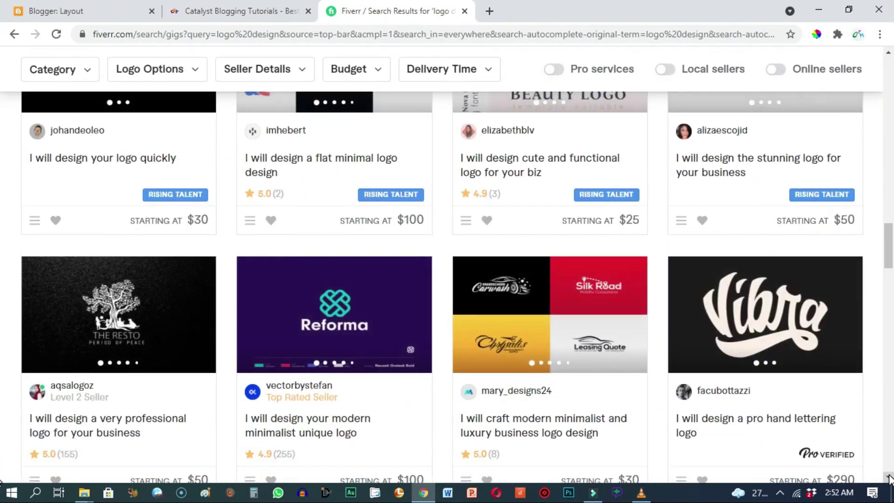
scroll(890, 478, "down", 5)
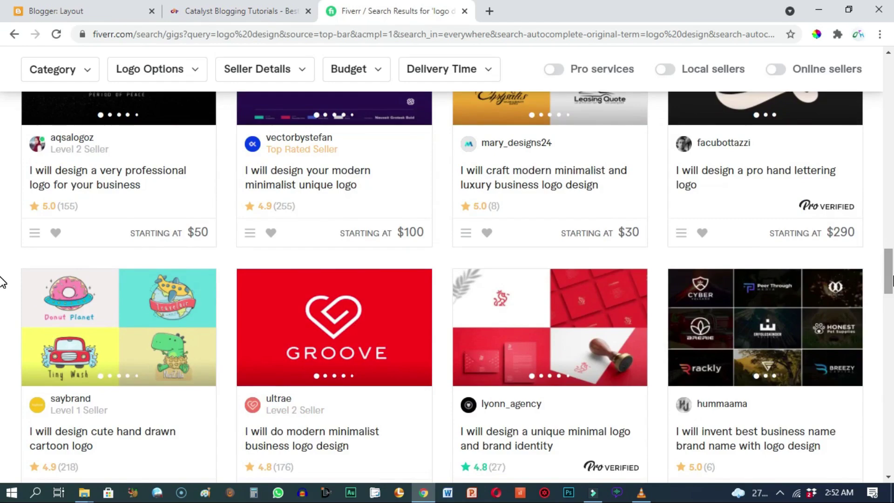
left_click_drag(892, 280, 891, 367)
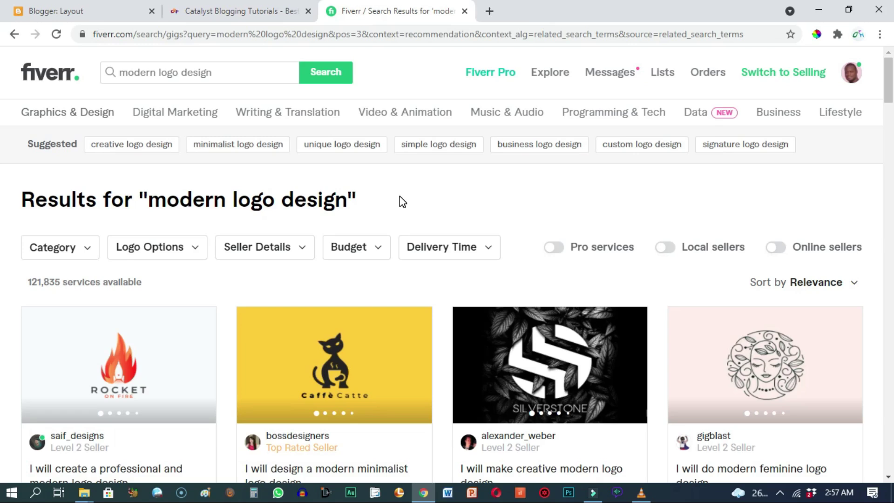
key("ctrl+shift+Tab")
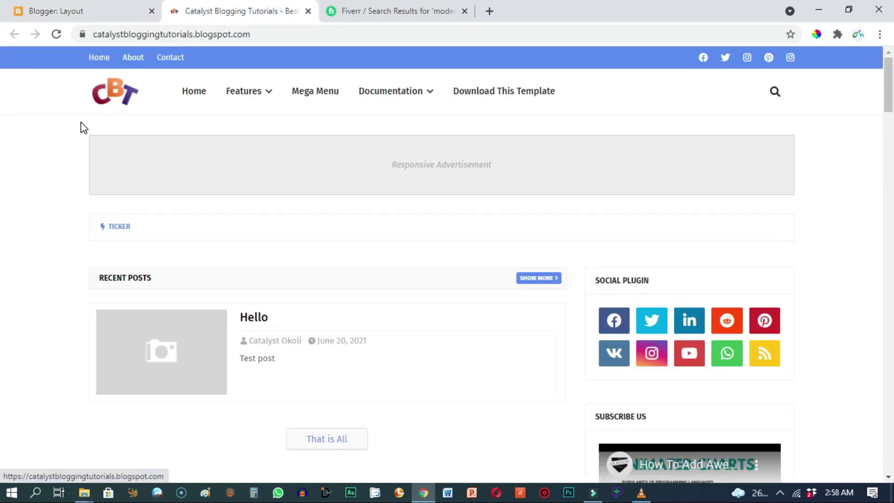
Inspect the live blog's sidebar gadgets, then go back to the Blogger Layout tab
left_click(74, 13)
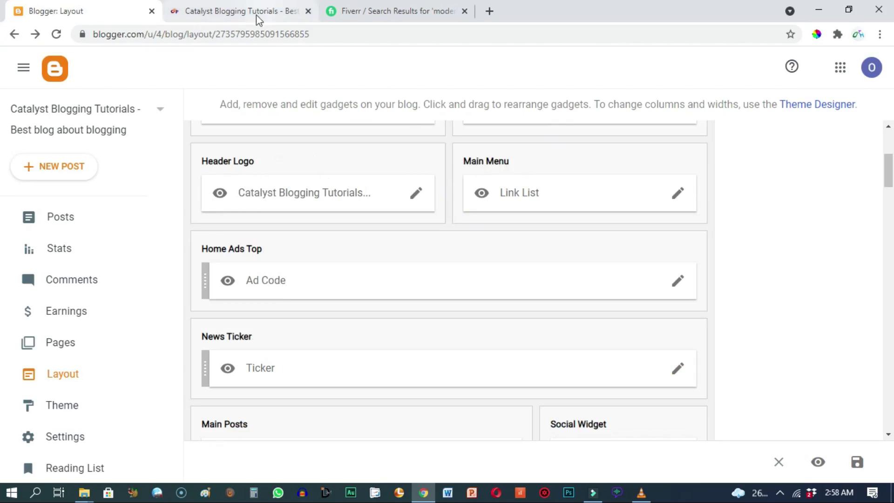
left_click(244, 13)
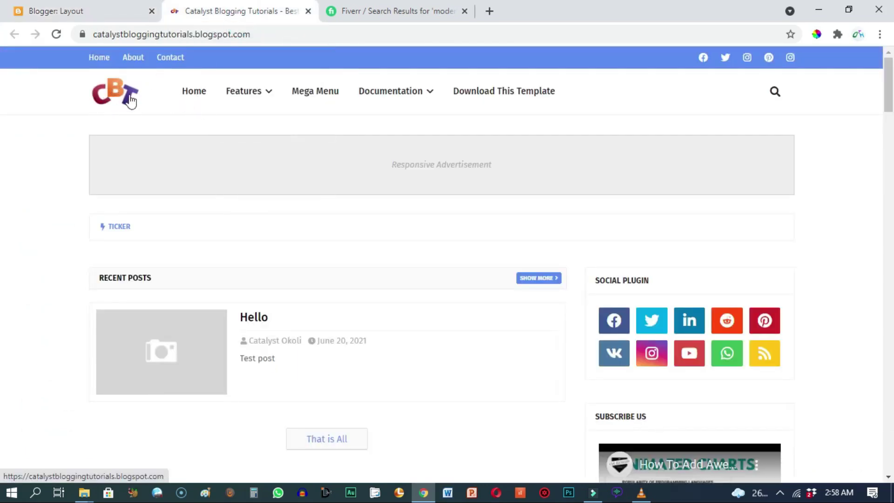
mouse_move(264, 90)
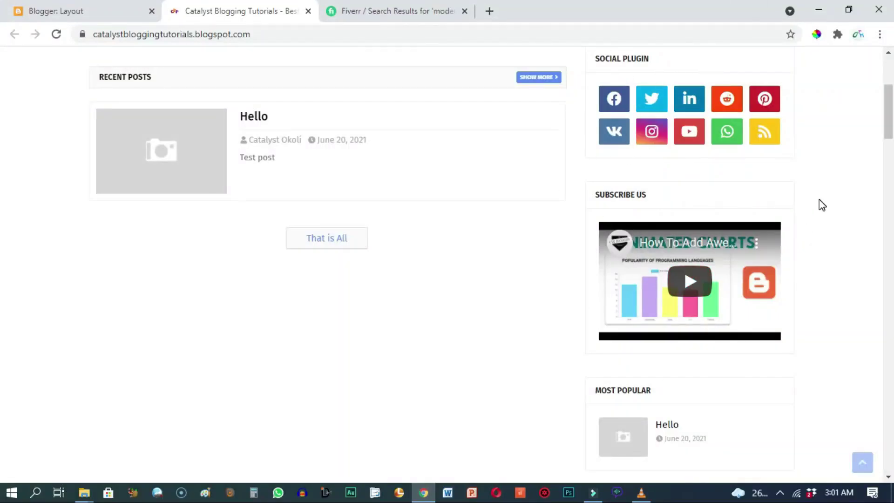
mouse_move(890, 135)
left_mouse_down()
mouse_move(890, 459)
mouse_move(890, 120)
left_mouse_up()
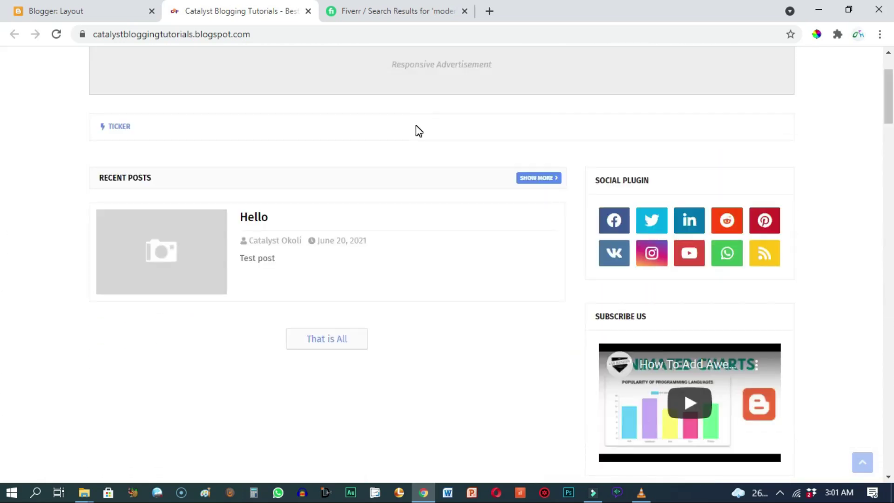
left_click(96, 14)
Compare the Sidebar Right gadgets in the layout with those on the live blog
scroll(889, 186, "down", 4)
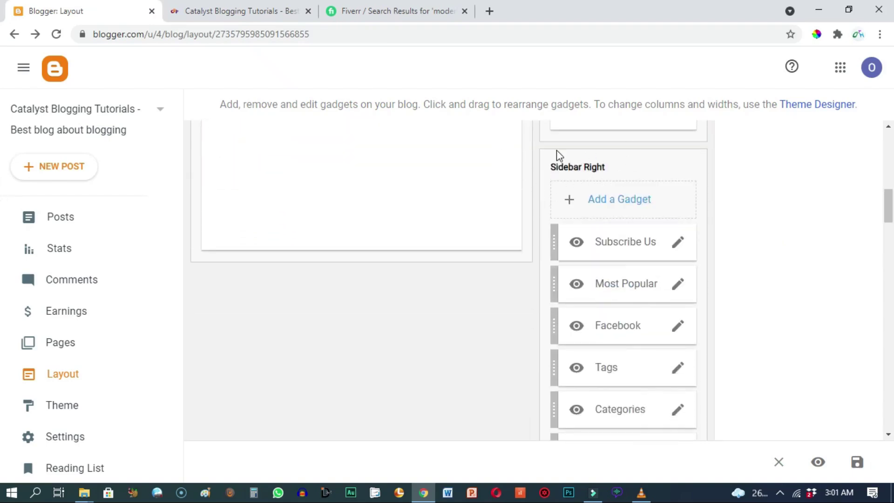
left_click_drag(888, 205, 889, 214)
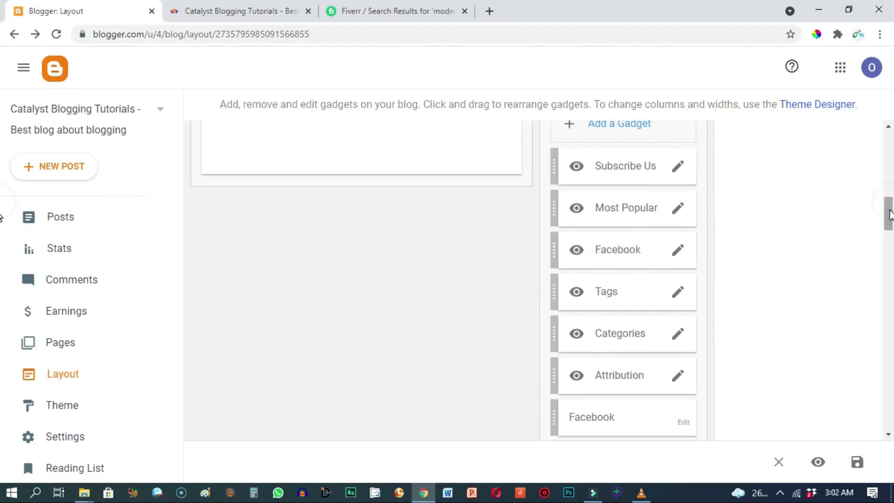
left_click(231, 19)
left_click_drag(885, 117, 890, 99)
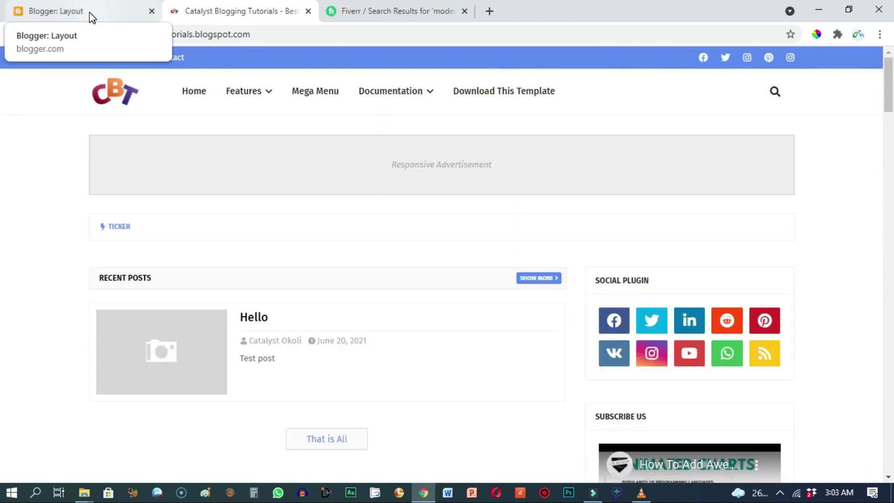
left_click(91, 17)
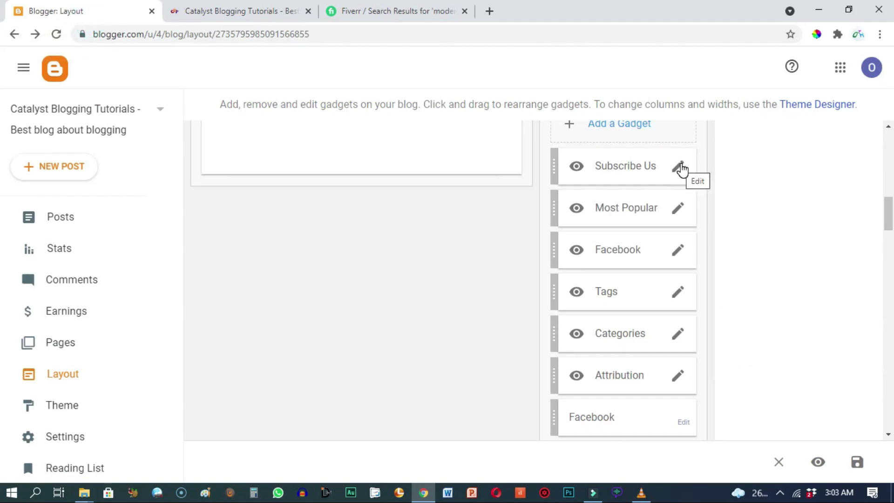
Clear the Subscribe Us gadget's embedded code and remove the gadget
left_click(680, 169)
left_click(360, 311)
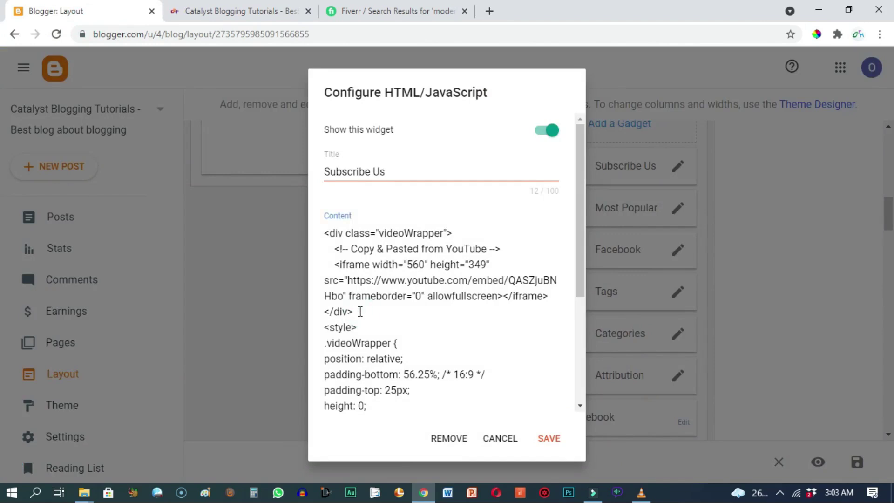
key("ctrl+a")
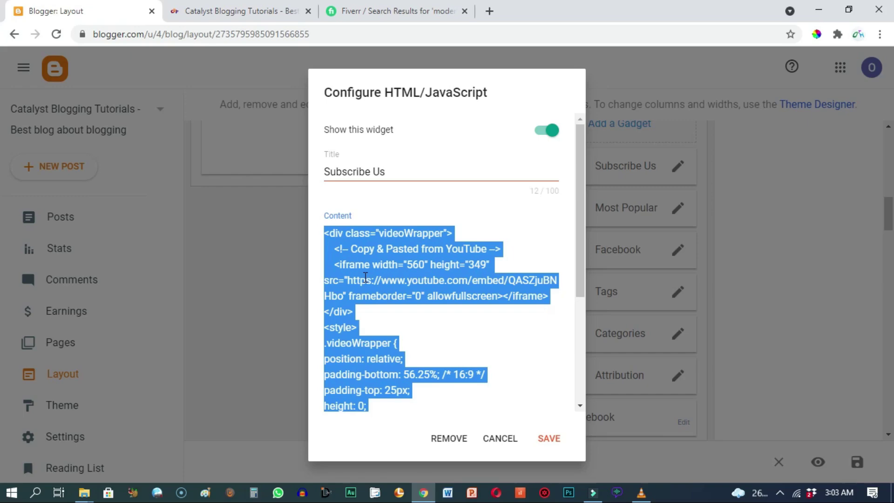
key("BackSpace")
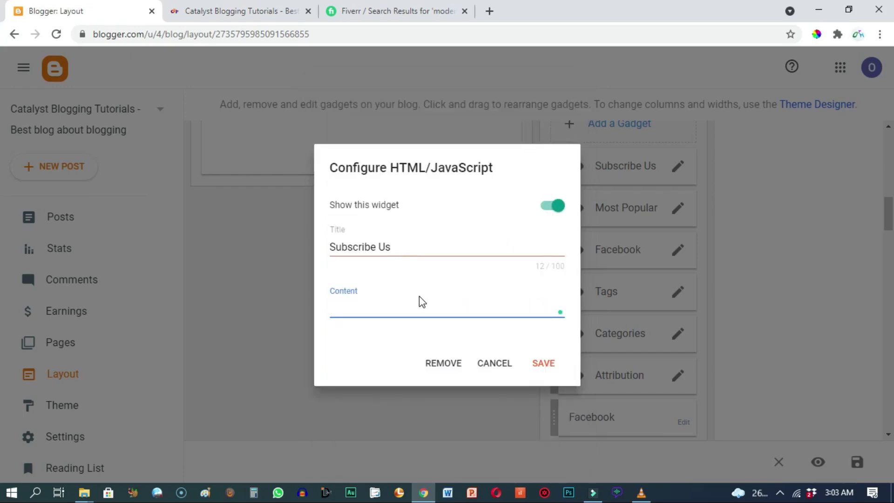
left_click(437, 368)
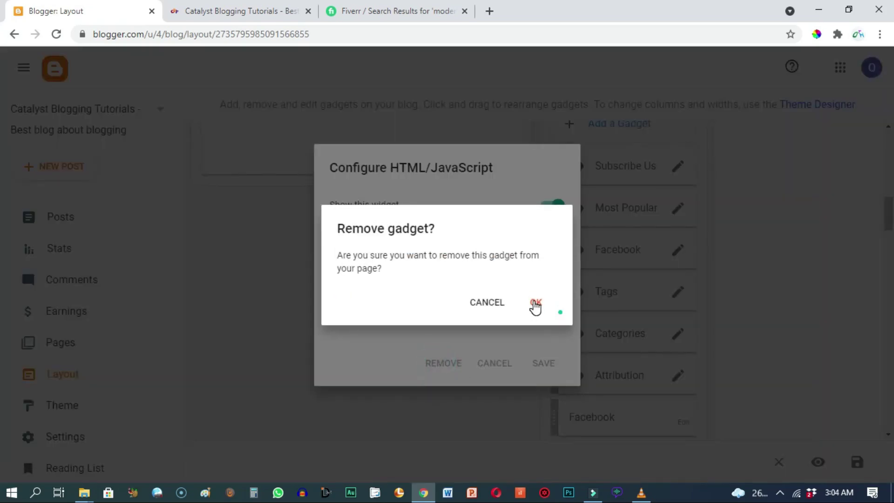
left_click(536, 305)
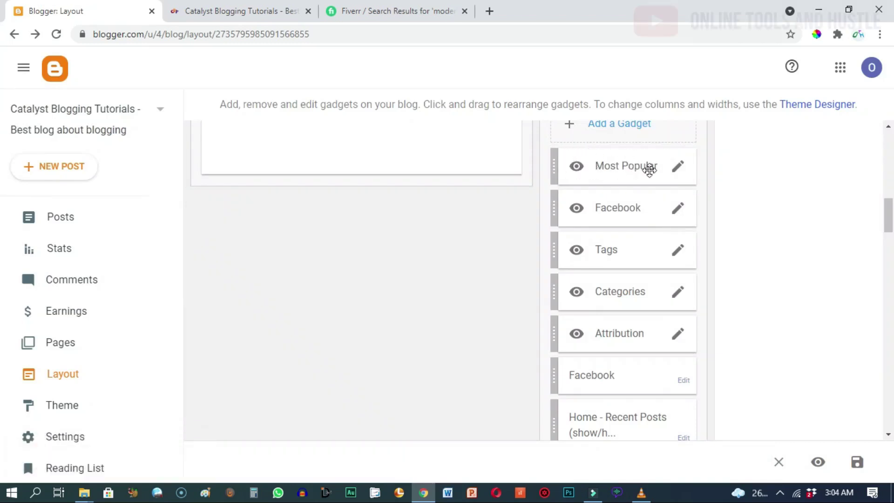
Remove the Most Popular, Facebook, Tags and Facebook embed gadgets from Sidebar Right
left_click(679, 168)
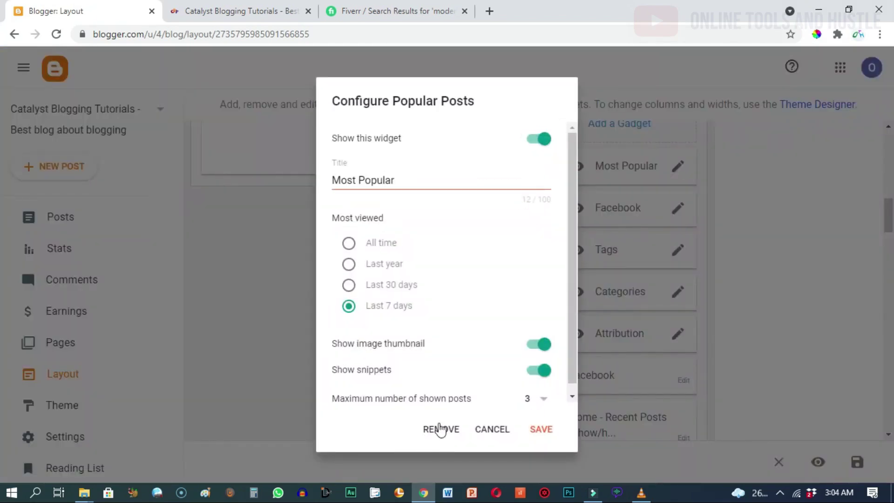
left_click(427, 429)
left_click(533, 304)
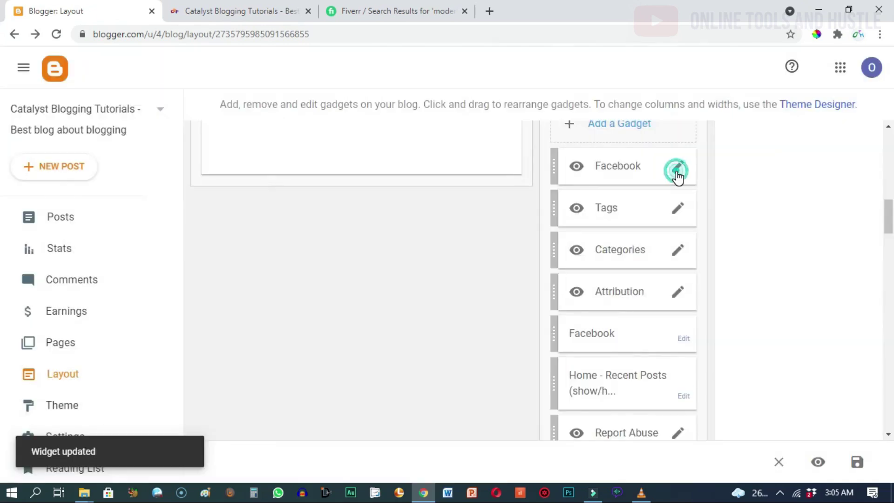
left_click(678, 168)
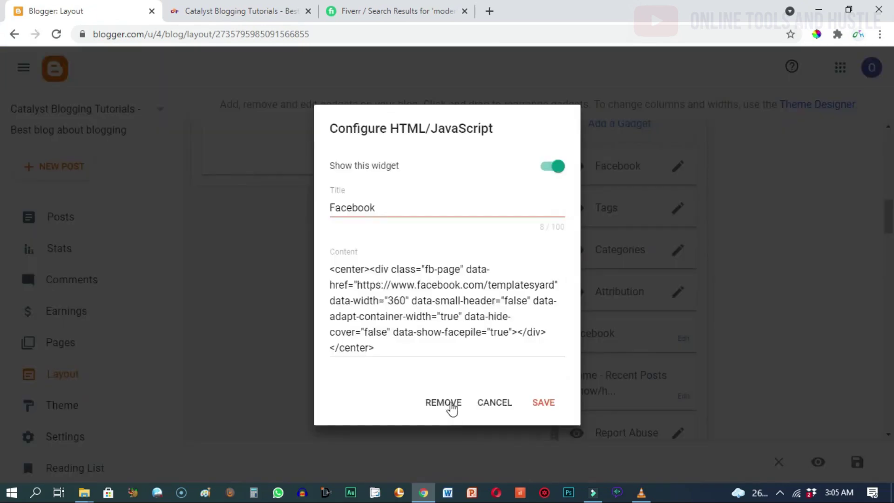
left_click(446, 404)
left_click(536, 305)
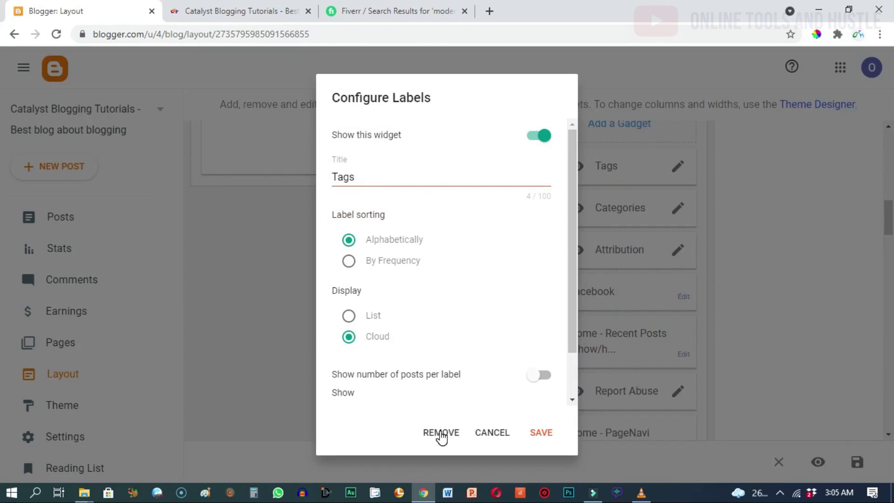
left_click(441, 433)
left_click(531, 303)
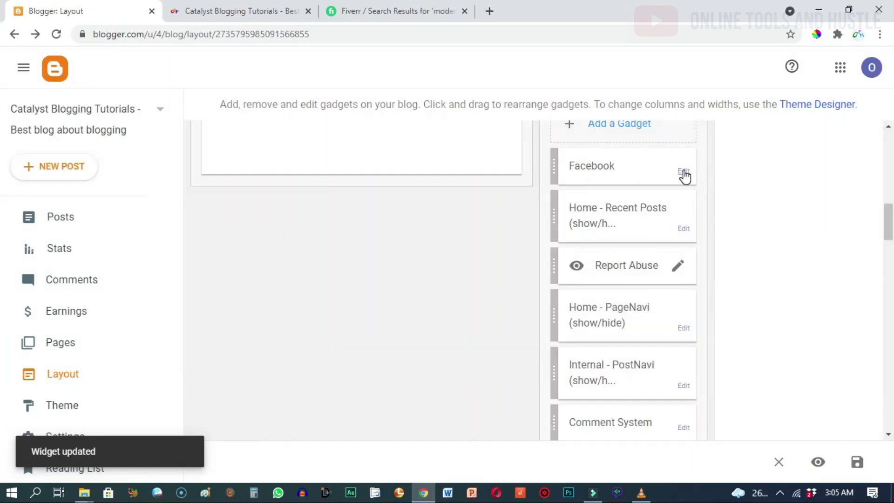
left_click(683, 171)
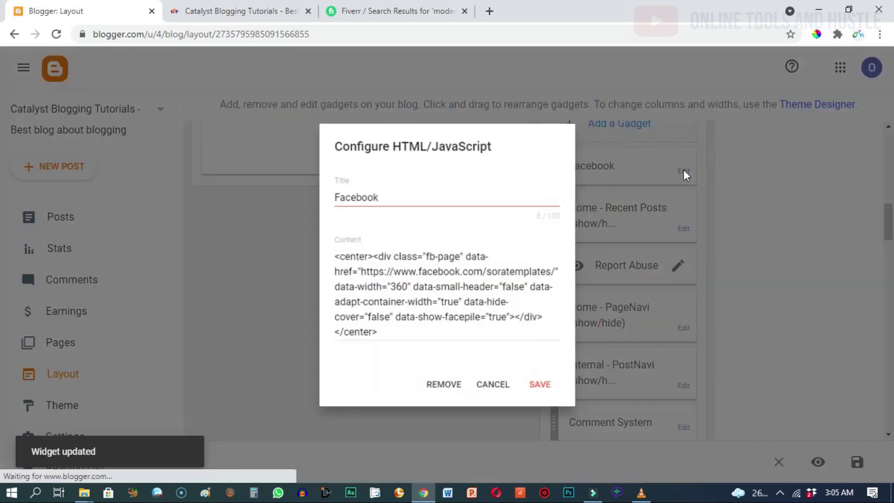
left_click(450, 390)
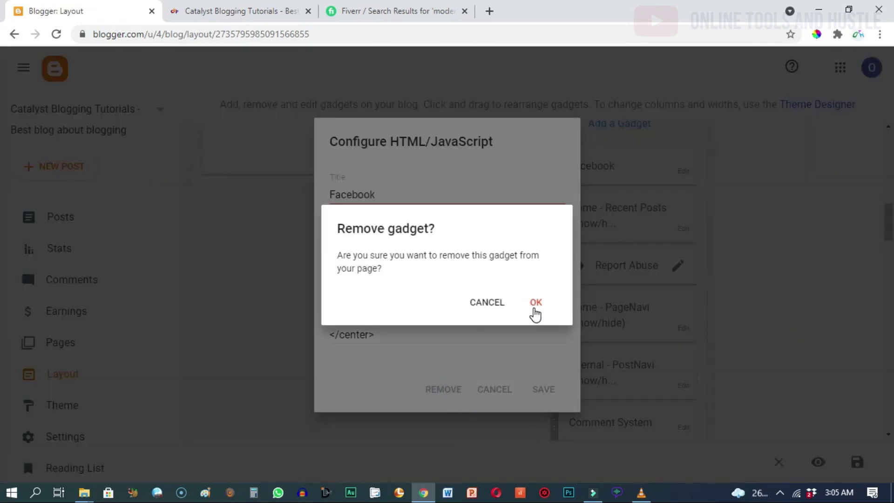
left_click(536, 303)
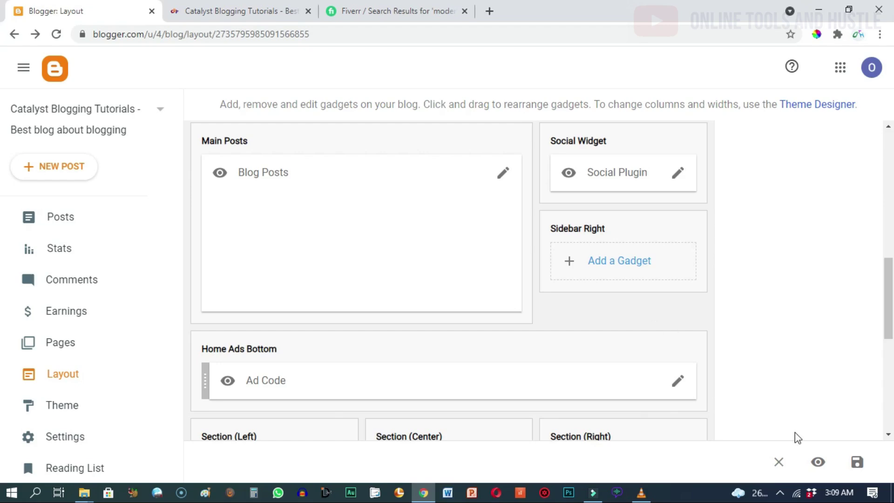
Save the layout and reload the live blog to confirm only the Social Plugin remains
left_click(853, 463)
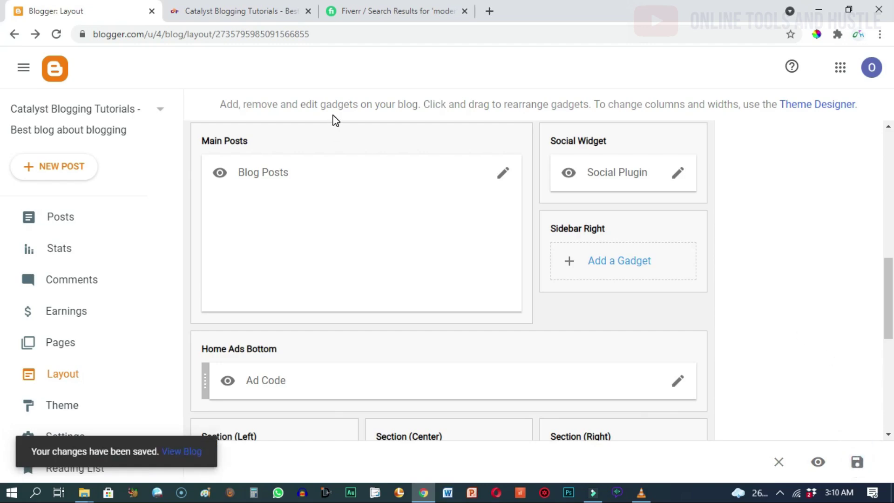
left_click(233, 14)
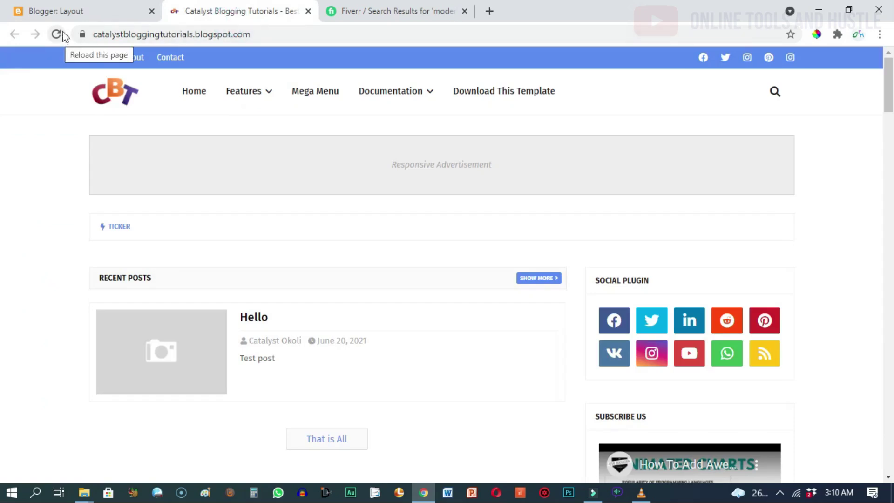
left_click(57, 34)
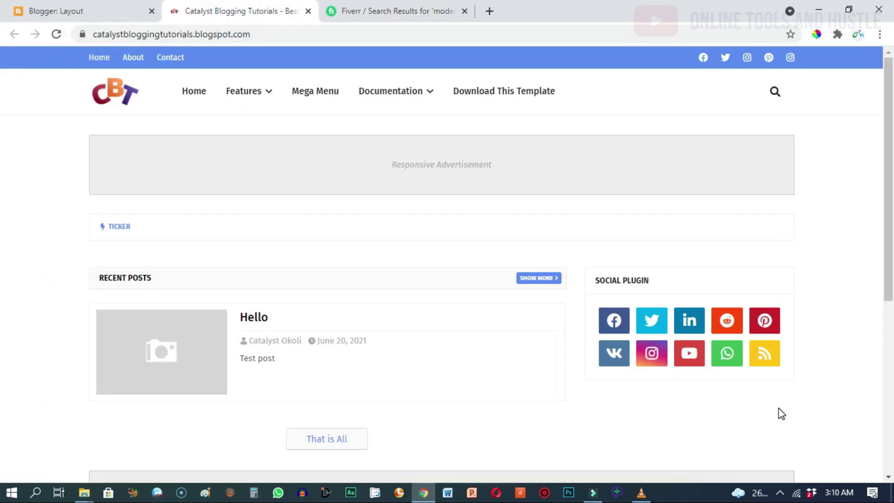
left_click(889, 472)
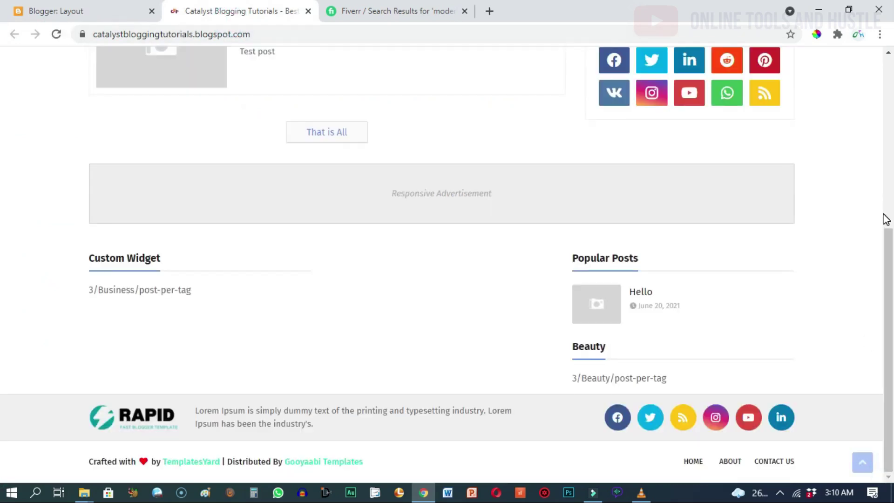
left_click(890, 168)
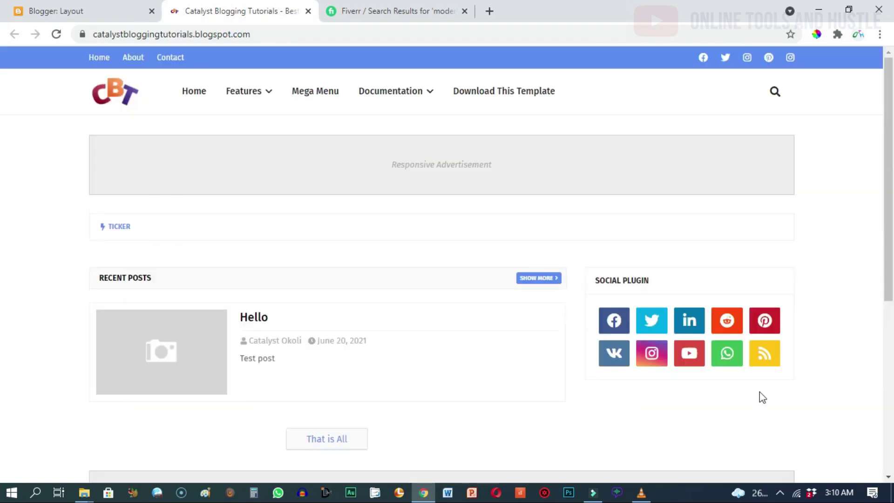
left_click(888, 473)
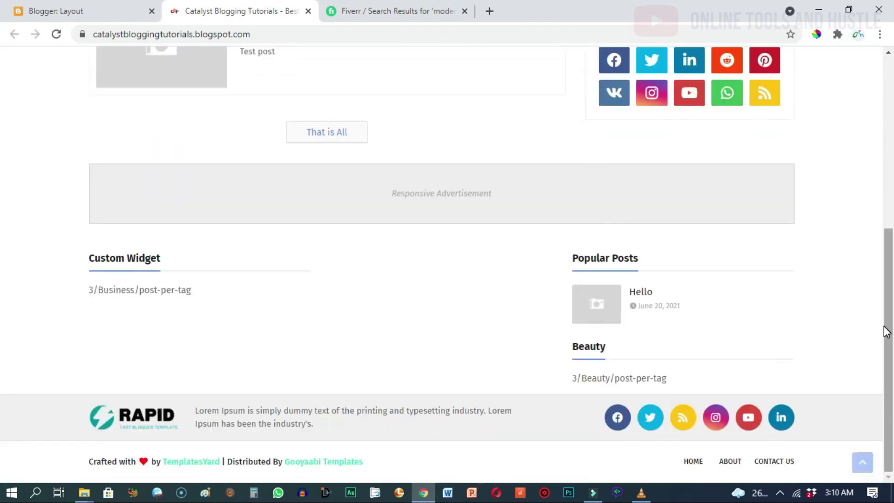
left_click_drag(888, 328, 696, 223)
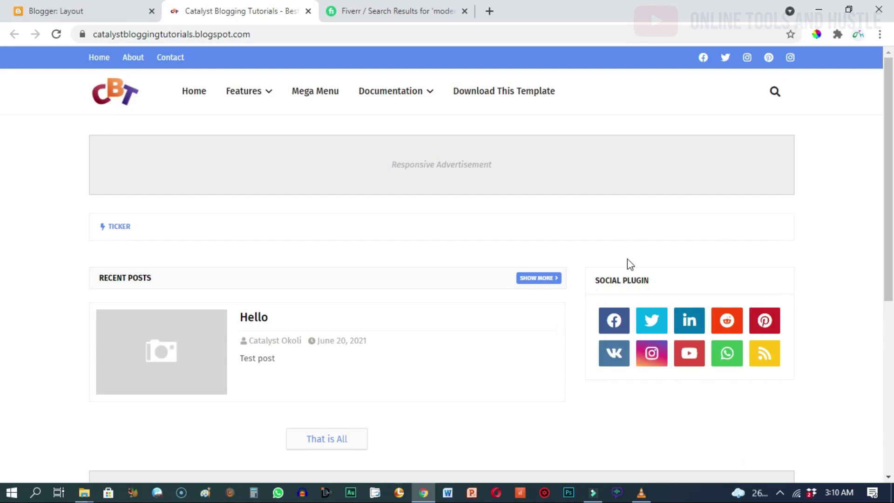
left_click(87, 13)
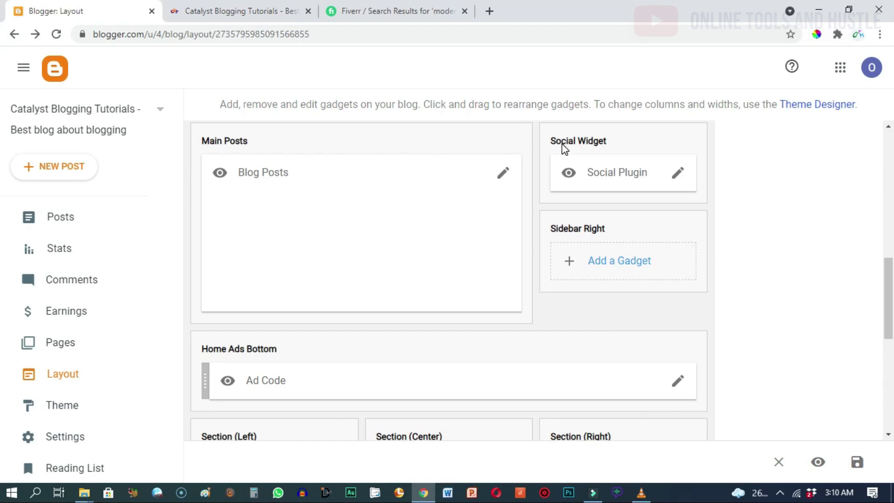
key("ctrl+Tab")
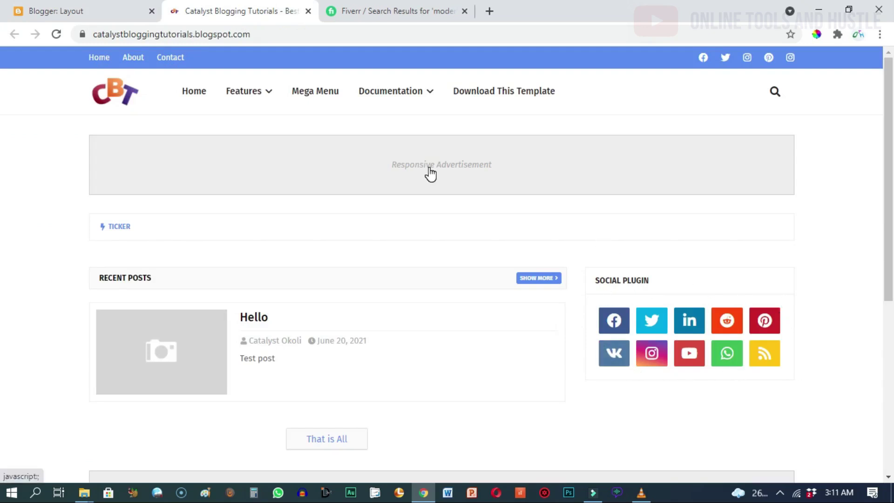
left_click(81, 13)
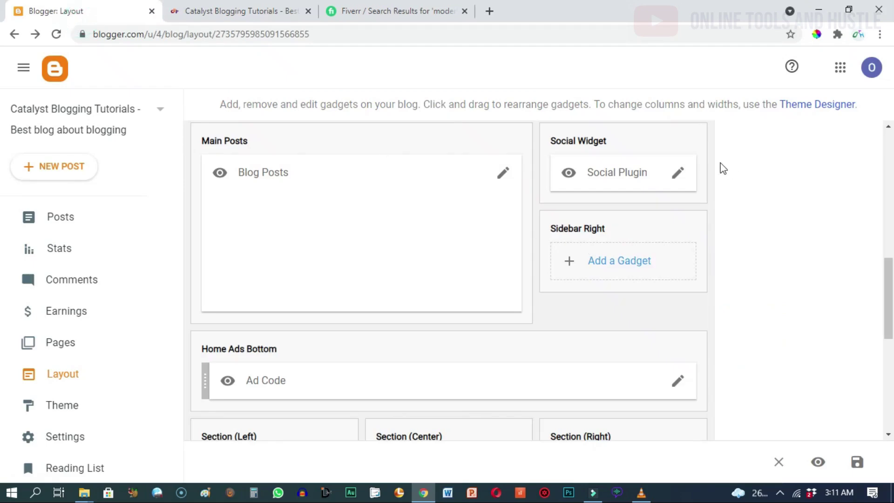
Delete every Social Plugin link, from facebook and twitter through whatsapp and rss
left_click(678, 173)
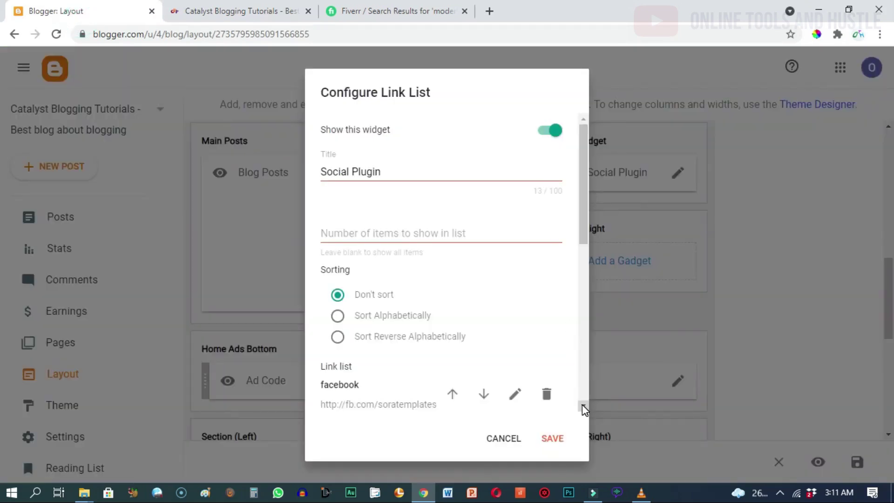
scroll(583, 404, "down", 5)
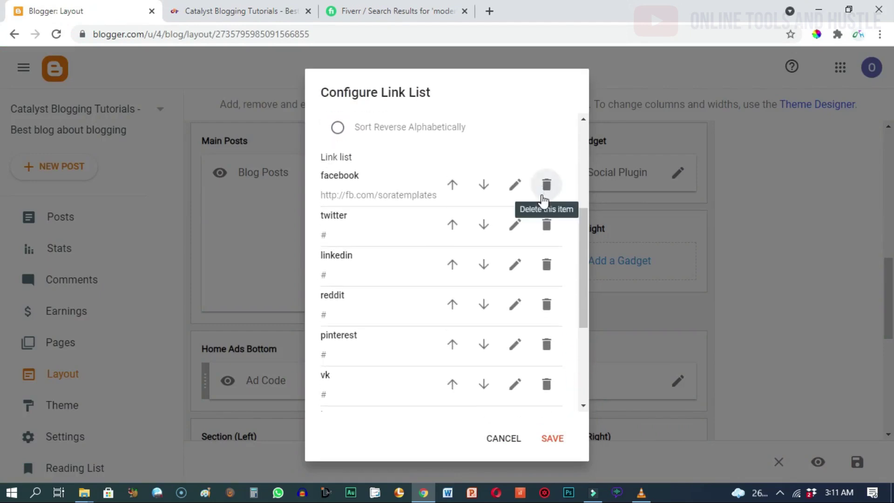
left_click(546, 188)
left_click(546, 187)
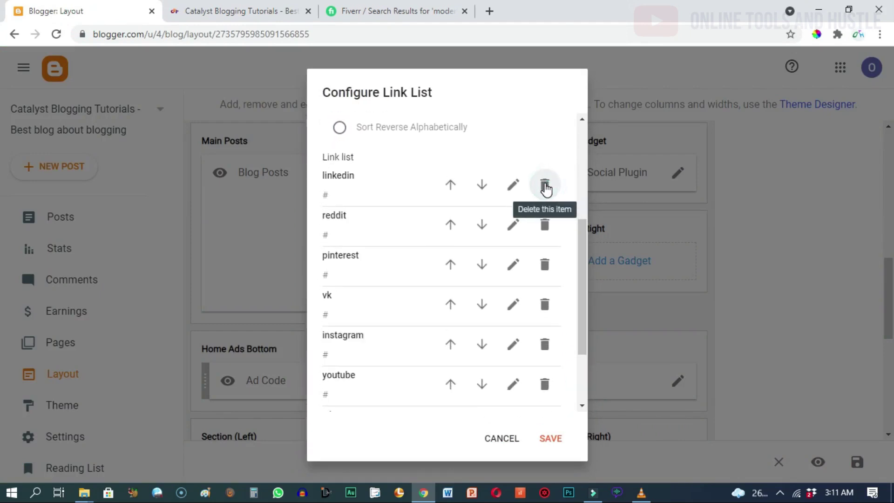
left_click(546, 188)
left_click(546, 187)
left_click(547, 187)
left_click(546, 189)
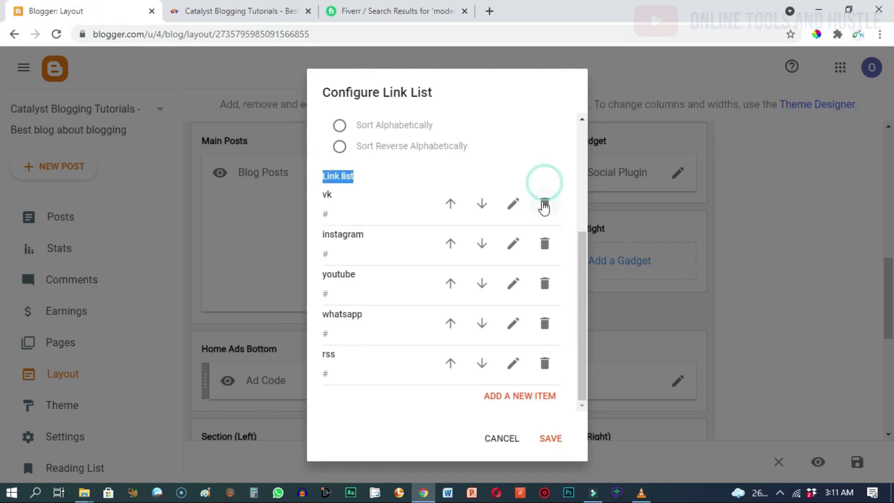
left_click(543, 212)
left_click(545, 242)
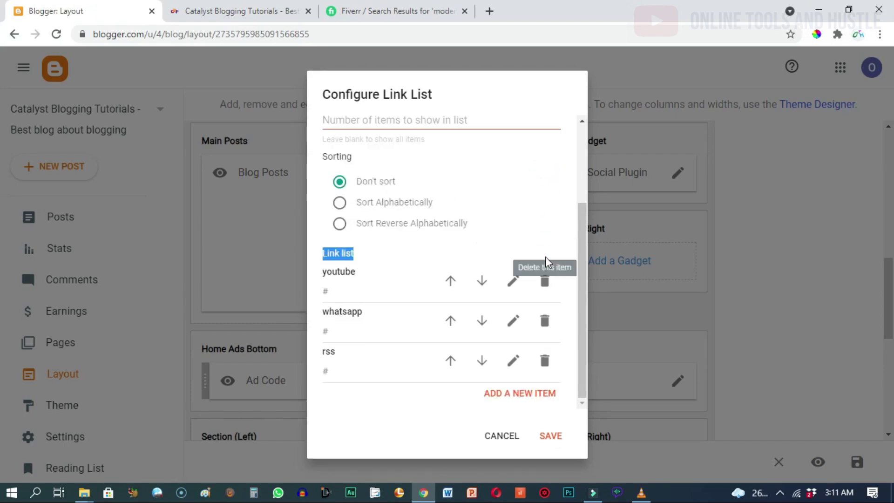
left_click(546, 282)
left_click(548, 315)
left_click(547, 312)
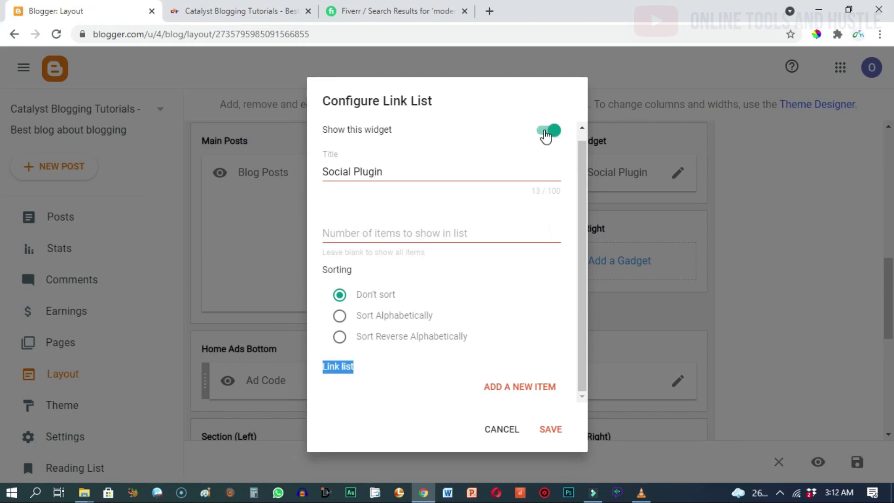
Turn off Show this widget for the Social Plugin and save the layout
left_click(542, 134)
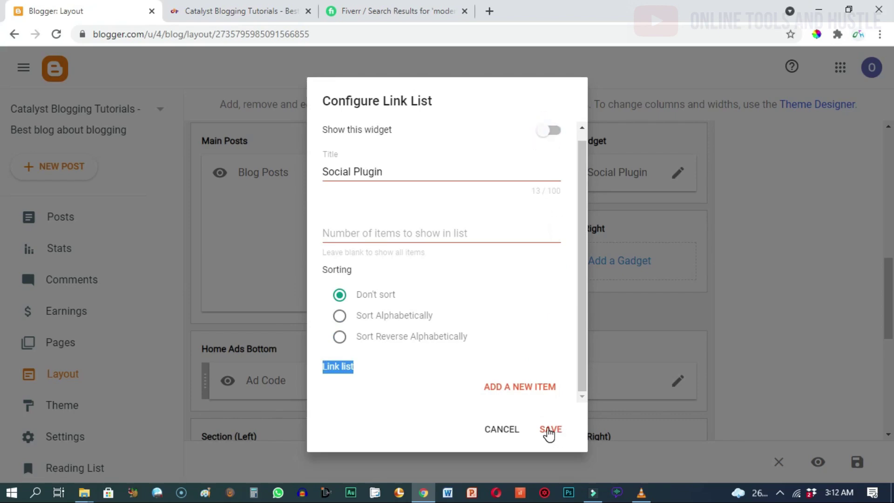
left_click(549, 430)
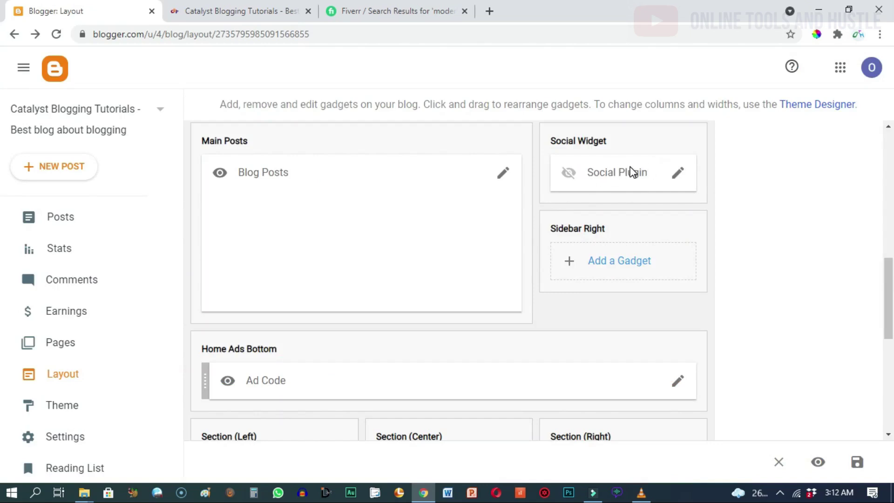
left_click(860, 463)
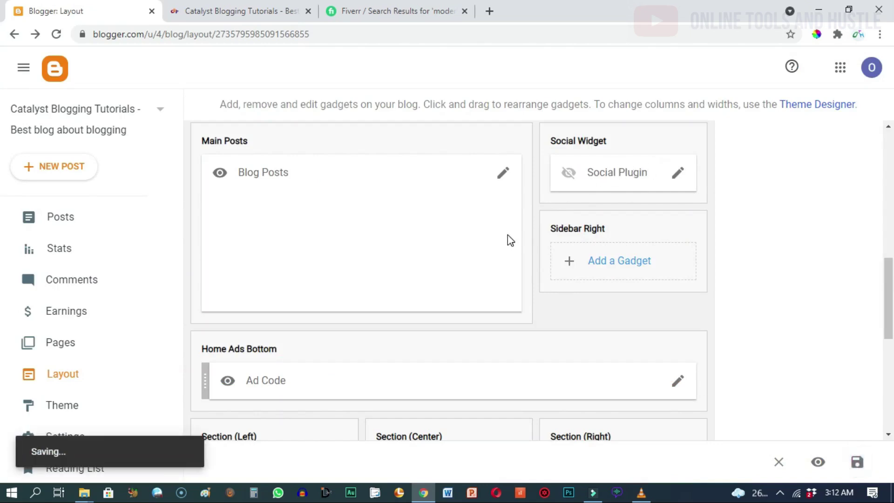
Reload the live blog to confirm the sidebar no longer shows the social plugin, then return to Layout
left_click(236, 13)
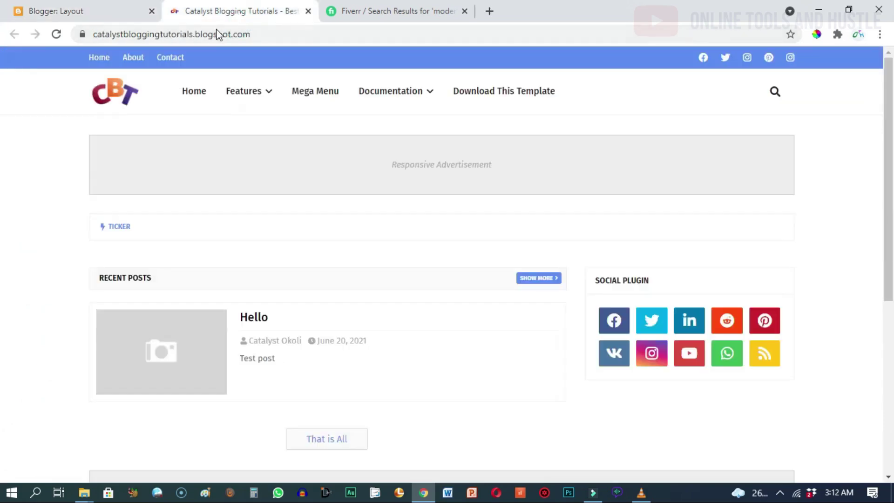
left_click(57, 34)
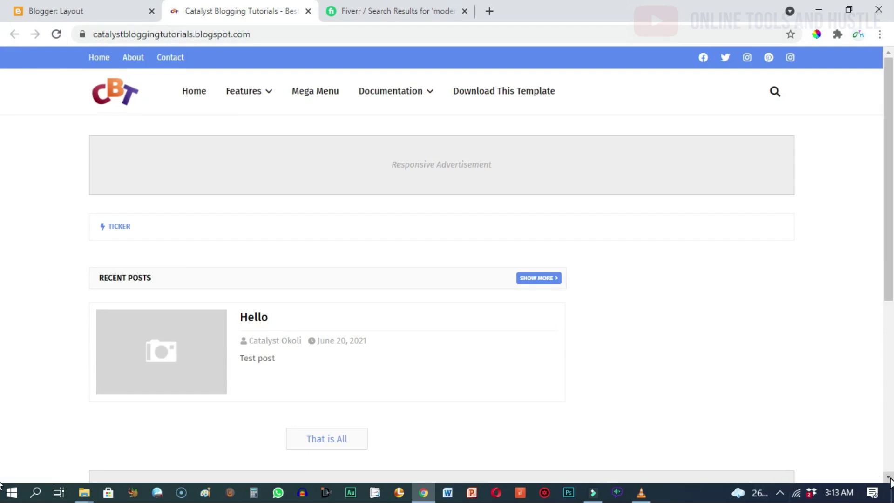
scroll(559, 410, "down", 1)
scroll(337, 350, "up", 1)
key("ctrl+shift+Tab")
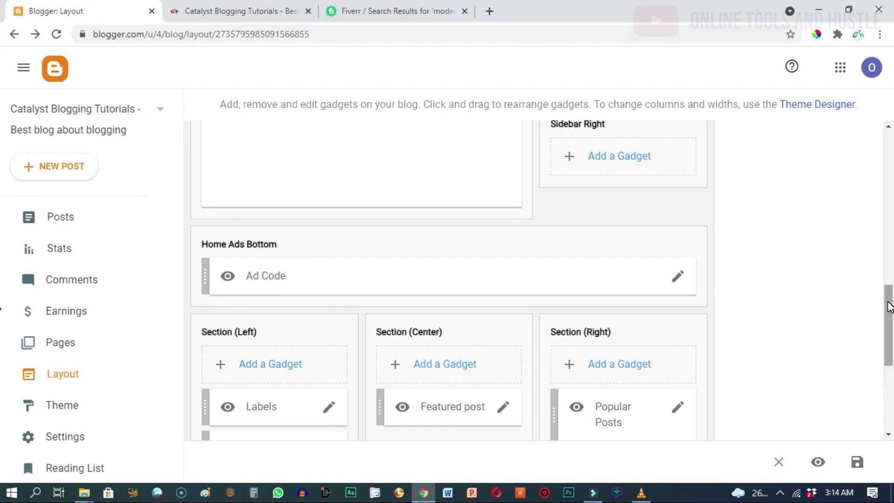
left_click_drag(890, 307, 888, 302)
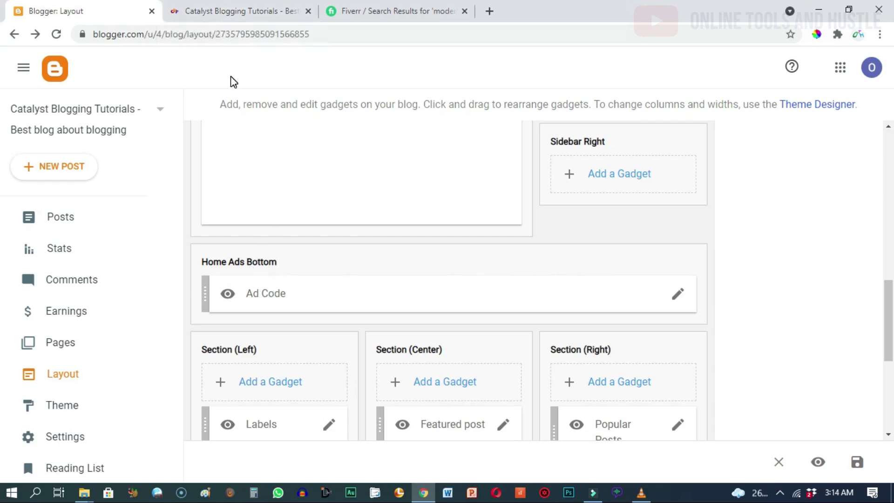
left_click(222, 13)
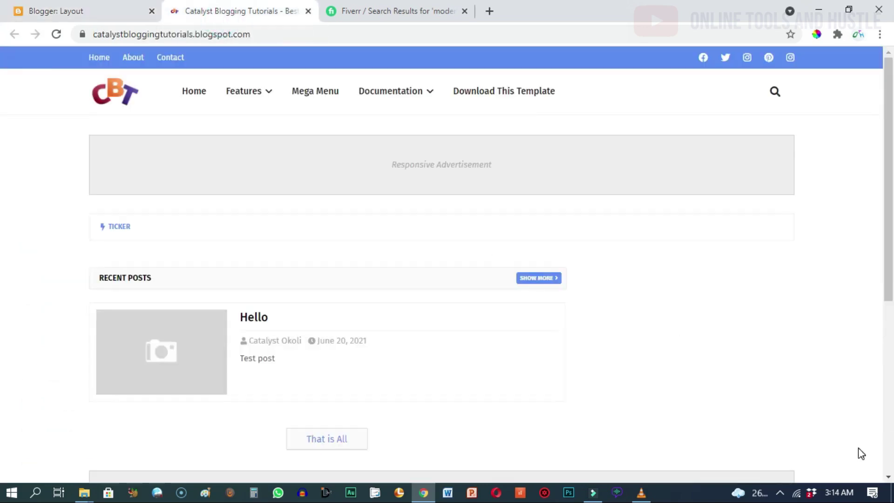
scroll(123, 289, "down", 4)
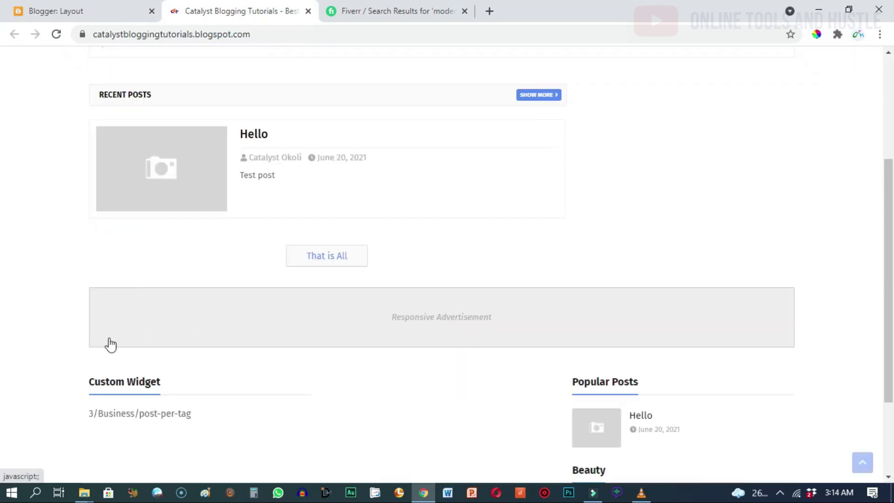
key("ctrl+shift+Tab")
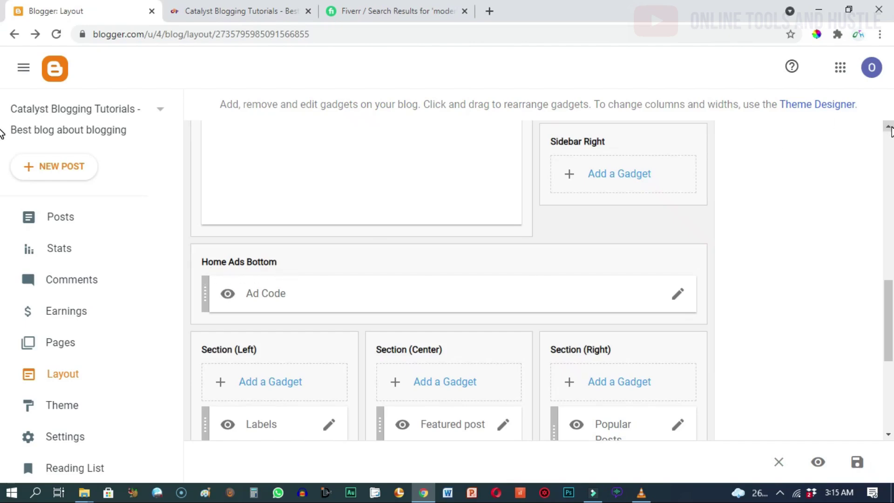
scroll(889, 128, "up", 9)
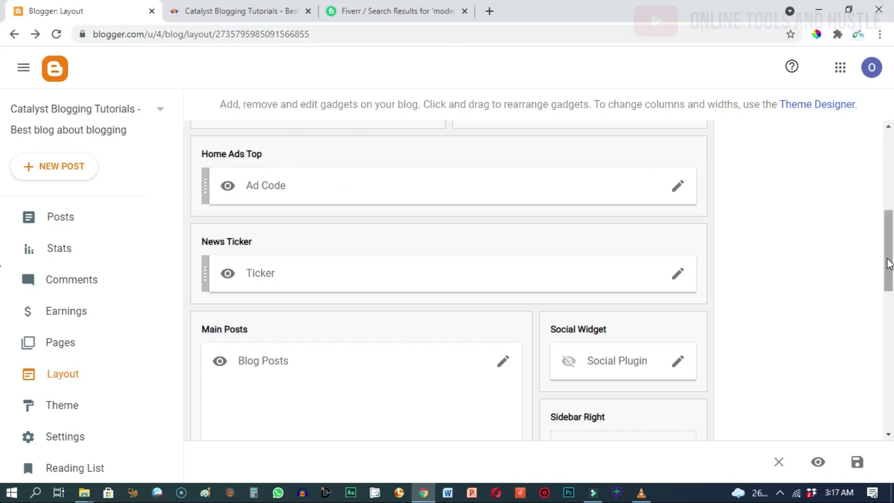
scroll(885, 258, "down", 4)
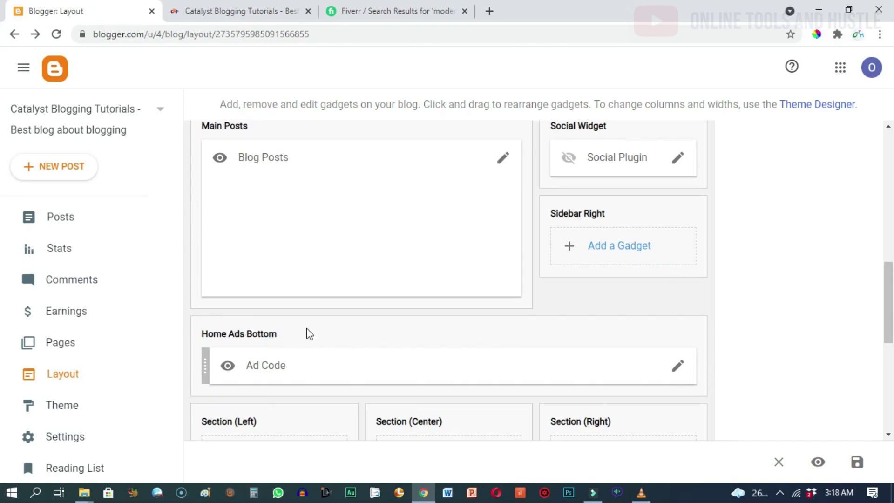
scroll(667, 268, "down", 1)
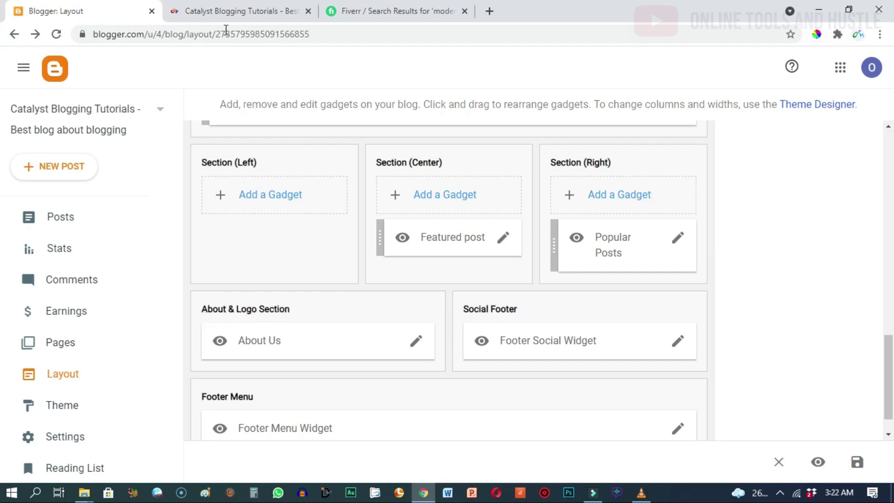
left_click(229, 13)
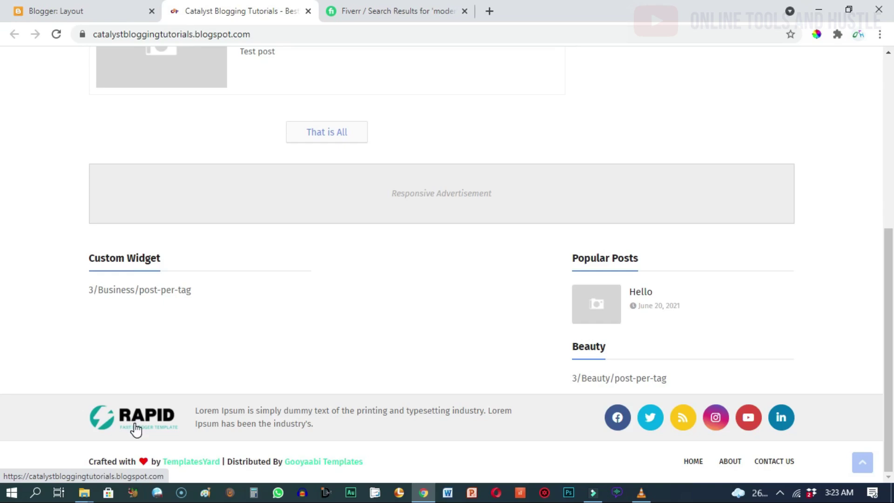
left_click(82, 12)
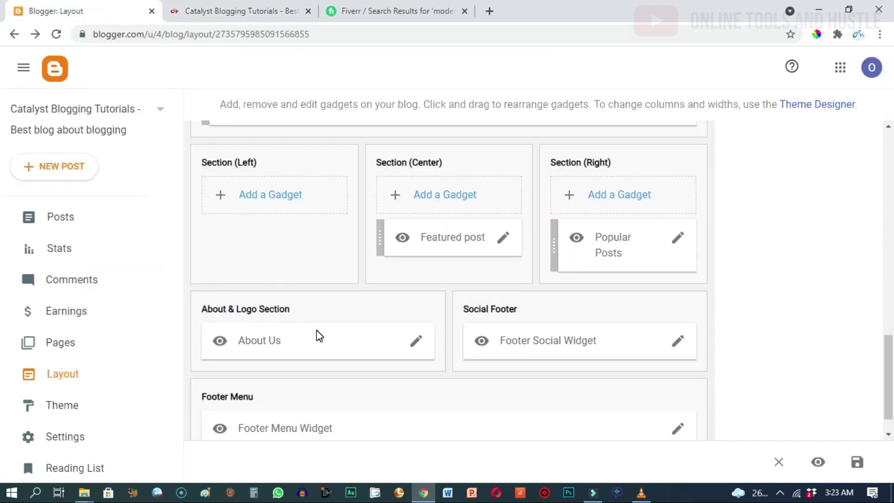
Upload LOGO FILE.png from the Desktop as the About Us gadget's image
left_click(416, 340)
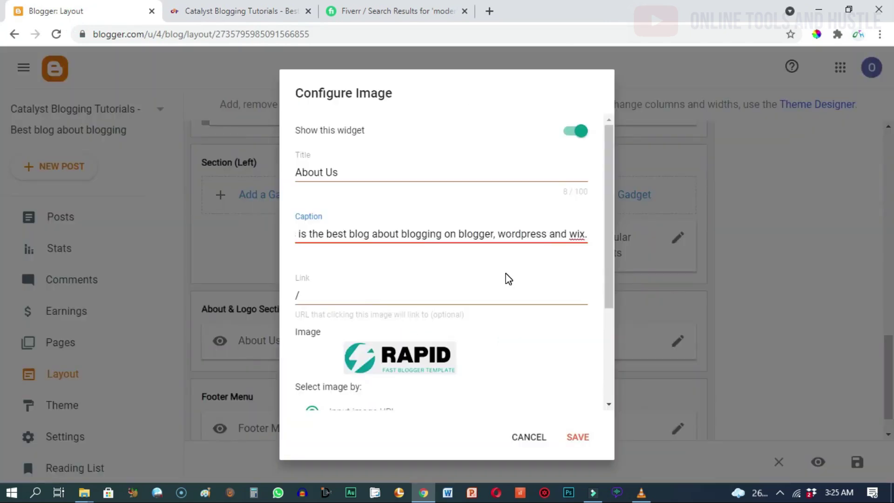
left_click_drag(609, 276, 600, 357)
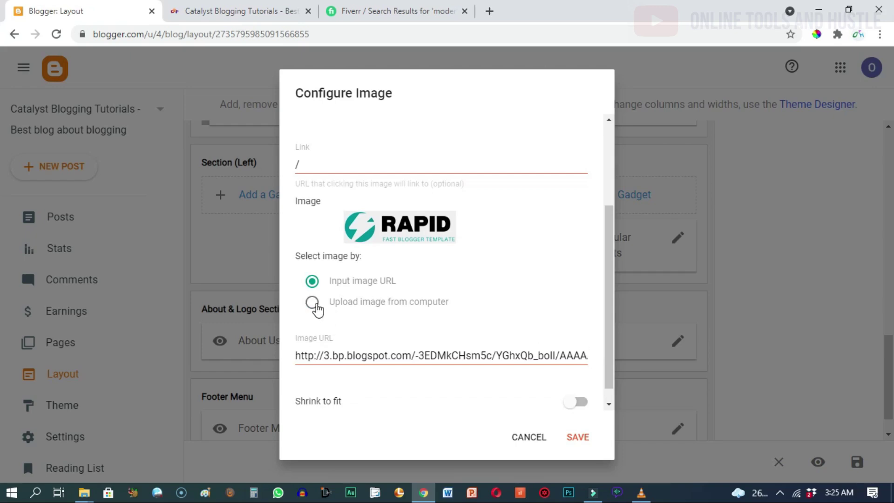
left_click(313, 303)
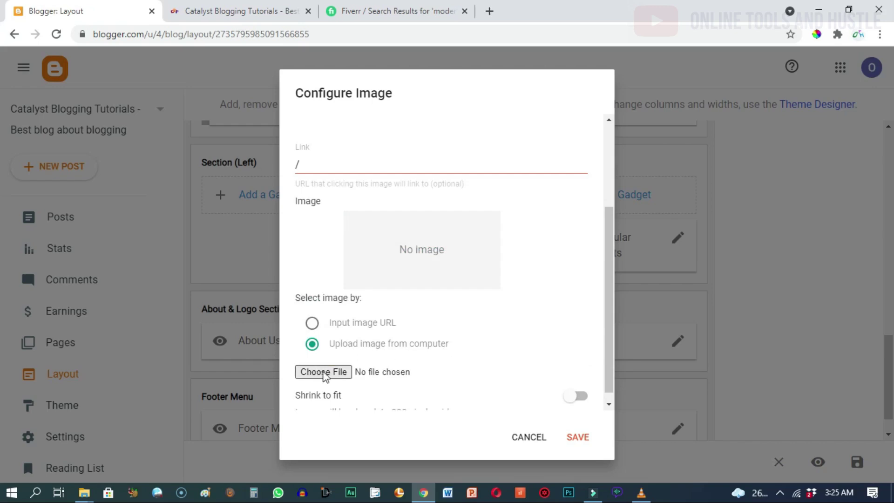
left_click(315, 374)
left_click(101, 76)
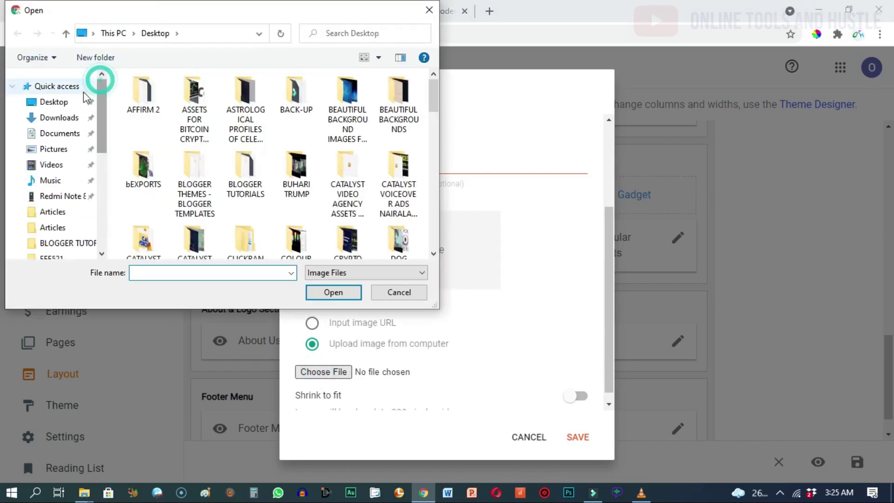
left_click_drag(432, 93, 435, 223)
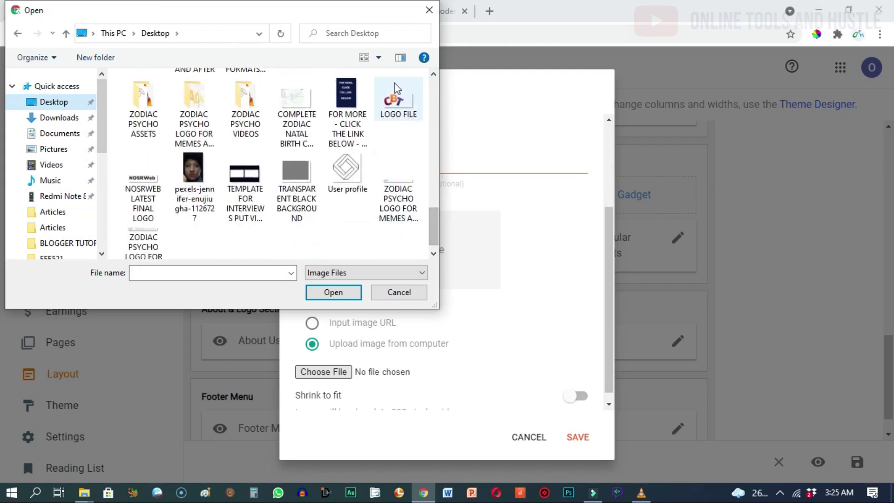
left_click(399, 100)
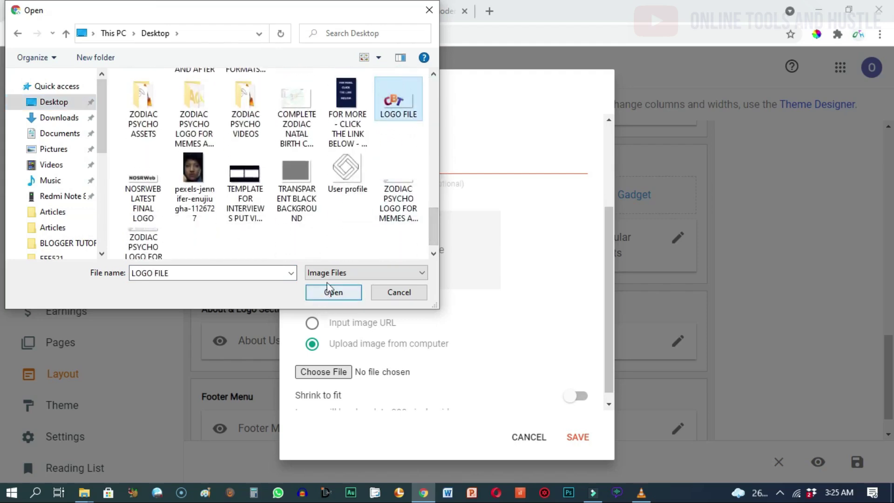
left_click(331, 293)
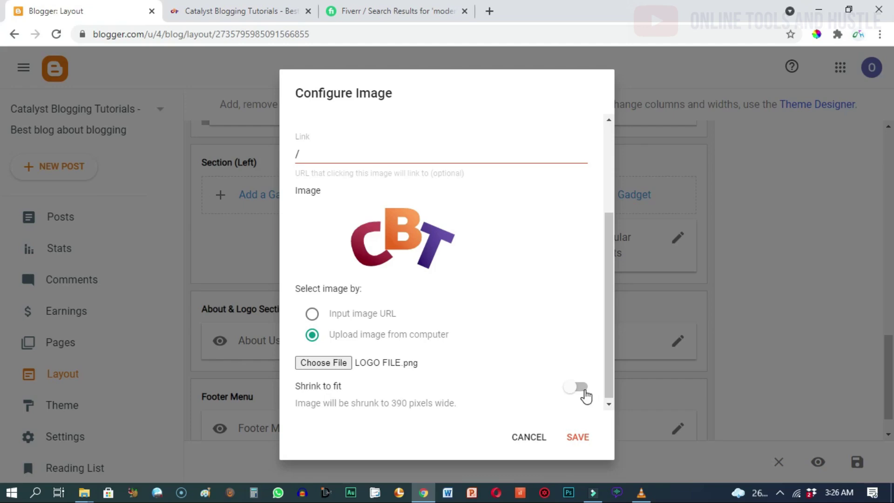
Enable Shrink to fit for the logo, then save the gadget and the layout
left_click(579, 390)
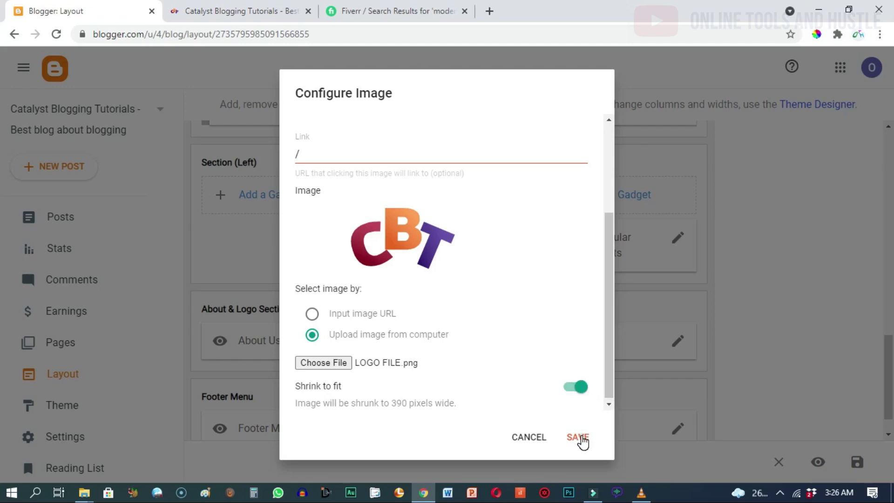
left_click(579, 438)
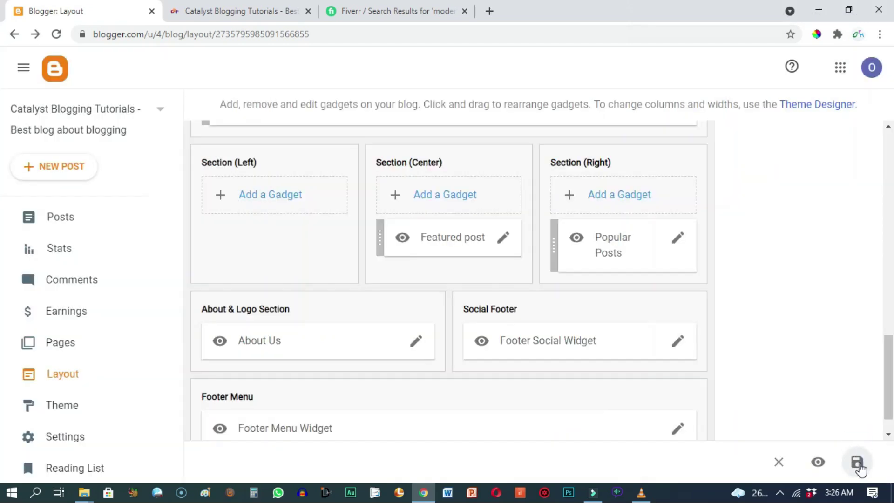
left_click(859, 465)
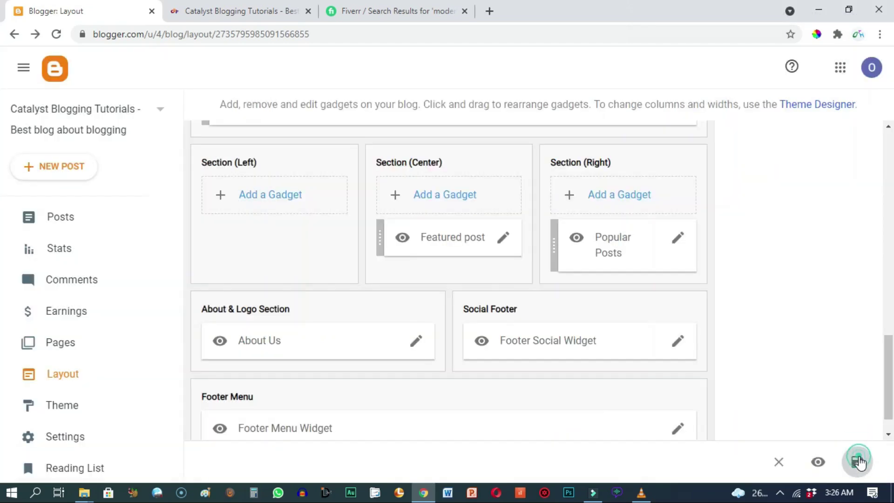
left_click(210, 14)
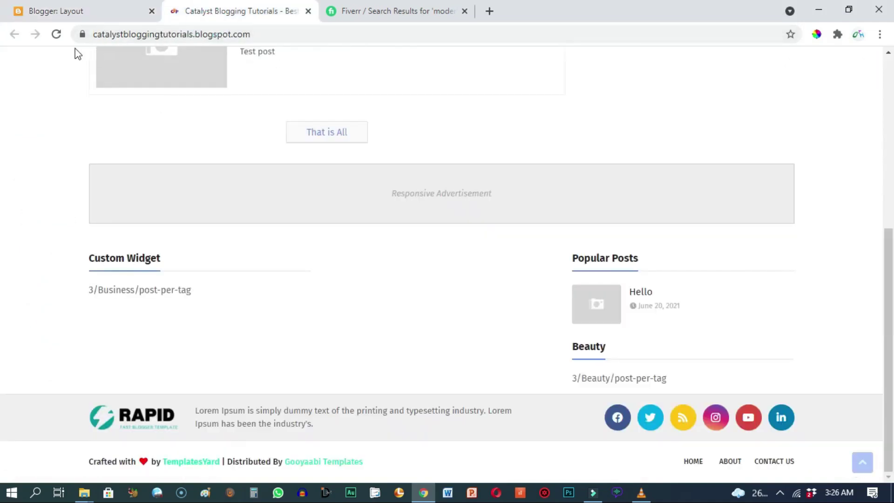
left_click(56, 35)
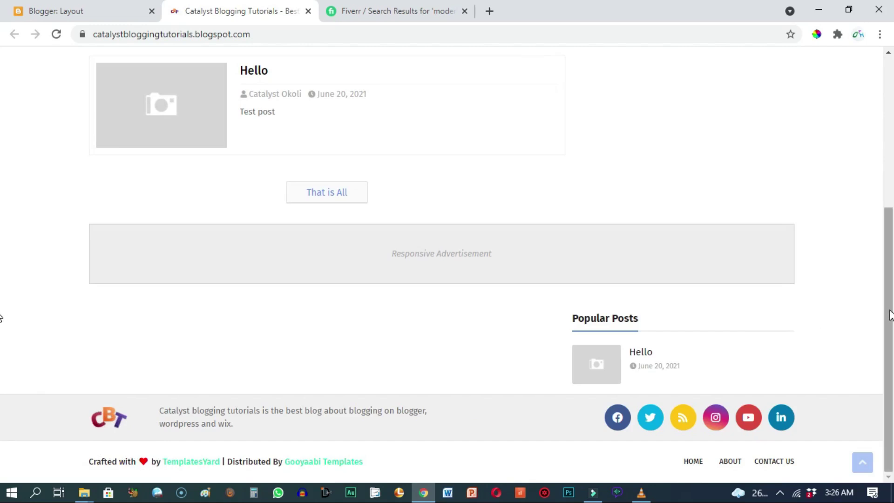
scroll(866, 228, "up", 5)
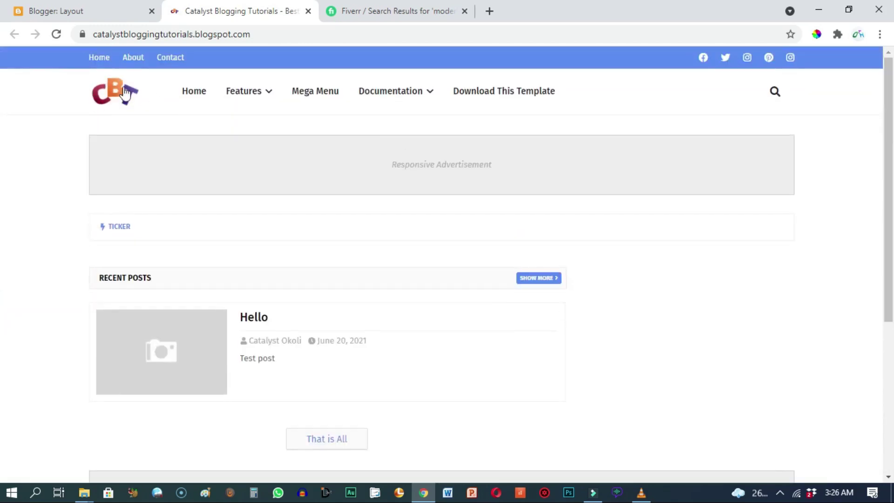
scroll(600, 428, "down", 5)
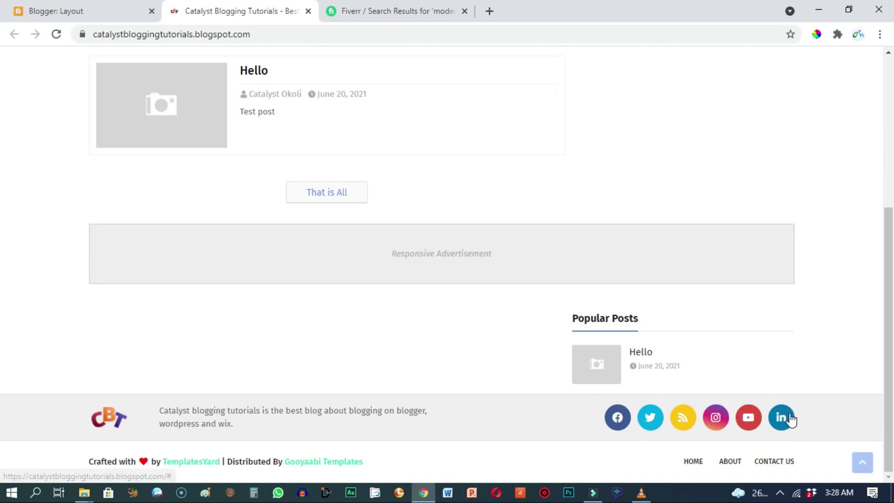
left_click(887, 70)
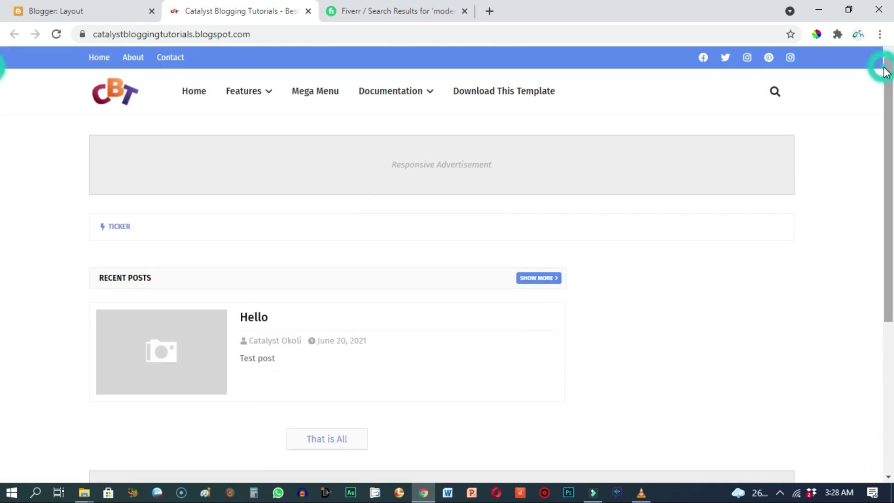